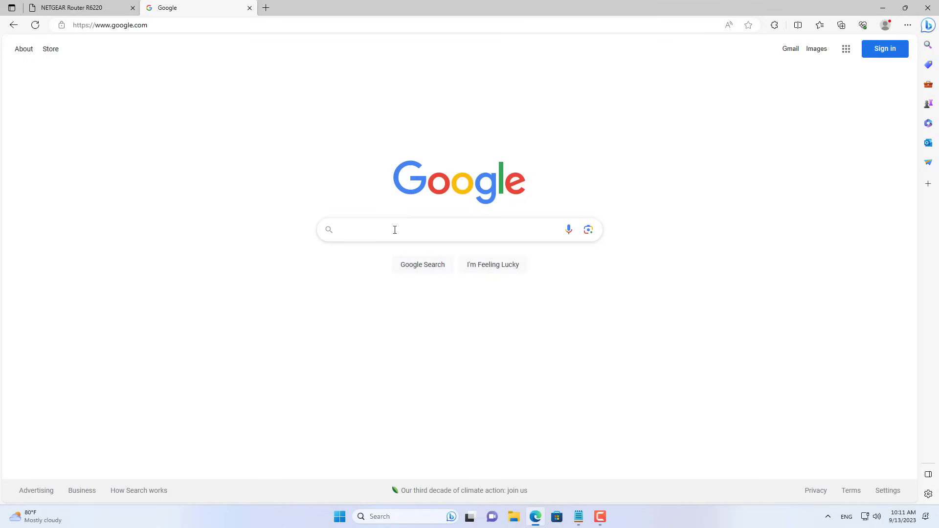
Step: Search Google for 'openwrt netgear' and open the OpenWrt wiki page for the NETGEAR R6220
click(416, 227)
text(openwrt netgear)
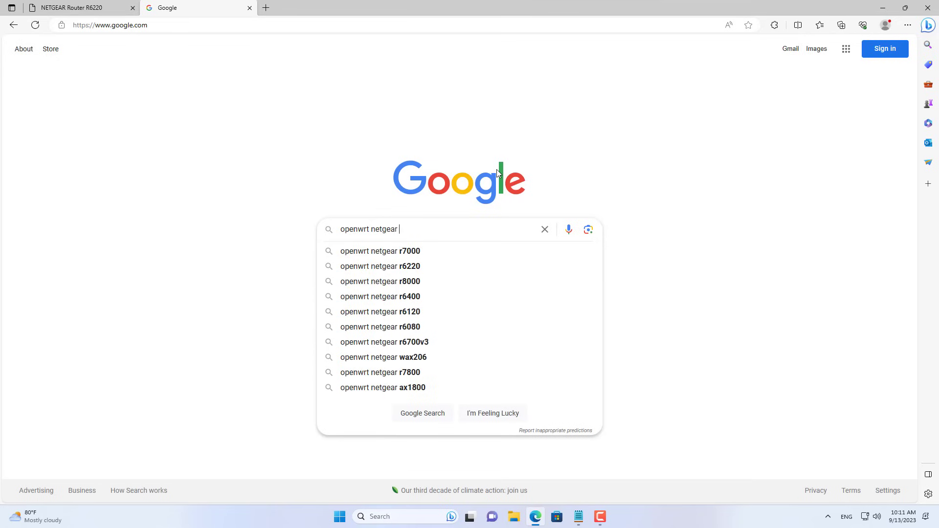
click(405, 268)
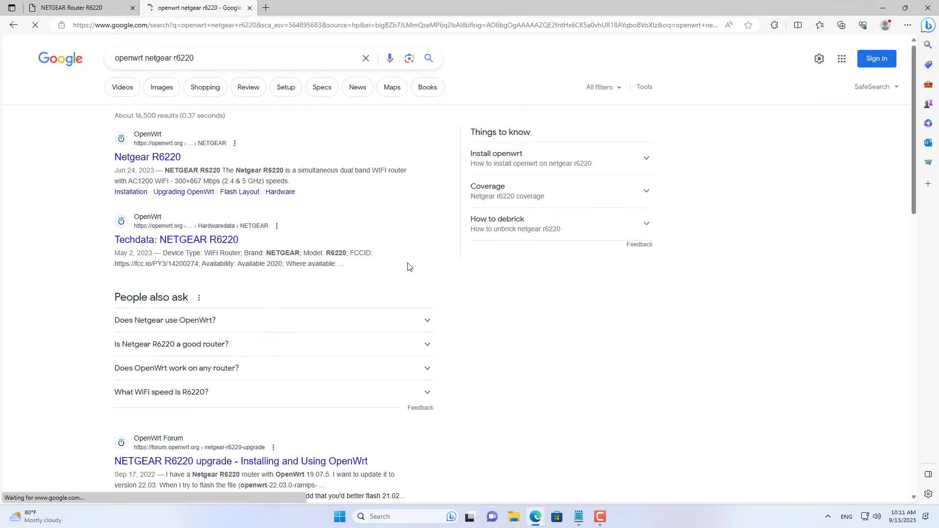
click(139, 157)
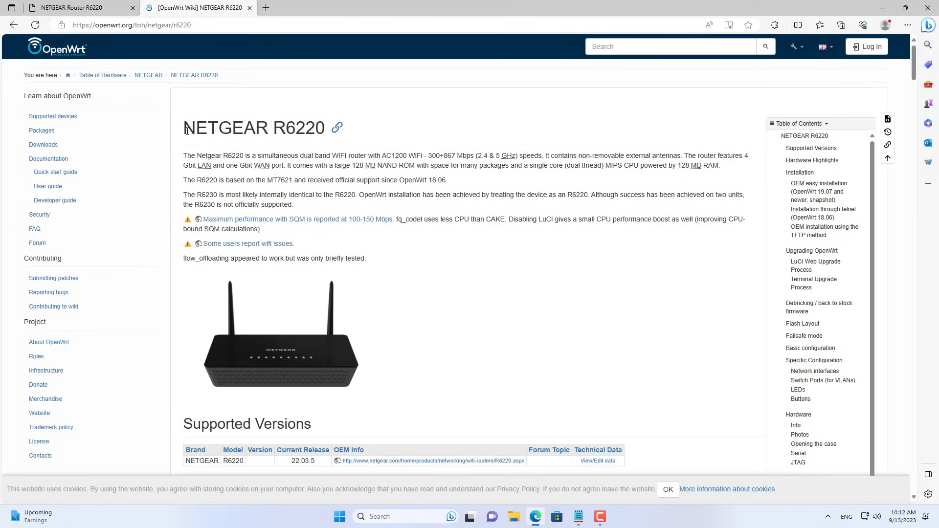
drag(186, 130, 324, 128)
click(478, 300)
scroll(472, 325, down, 4)
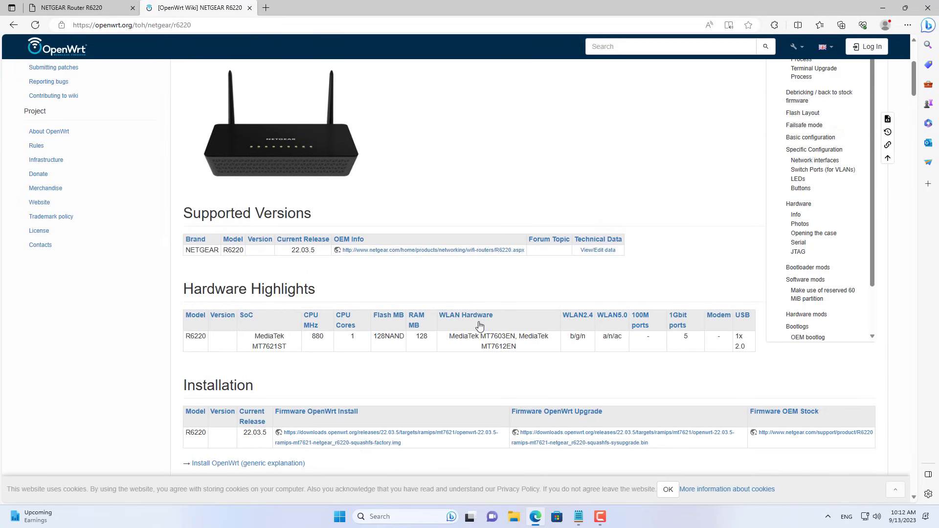
scroll(469, 325, down, 3)
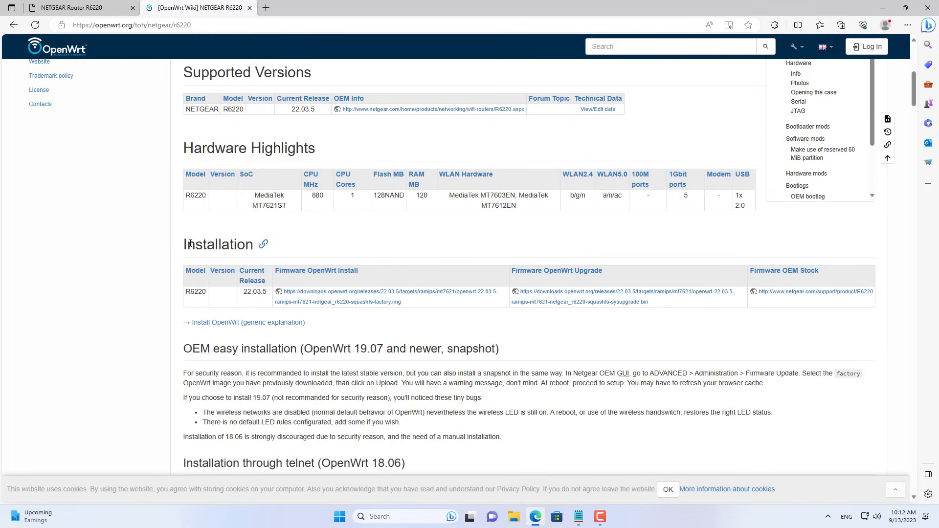
drag(185, 244, 253, 247)
click(414, 331)
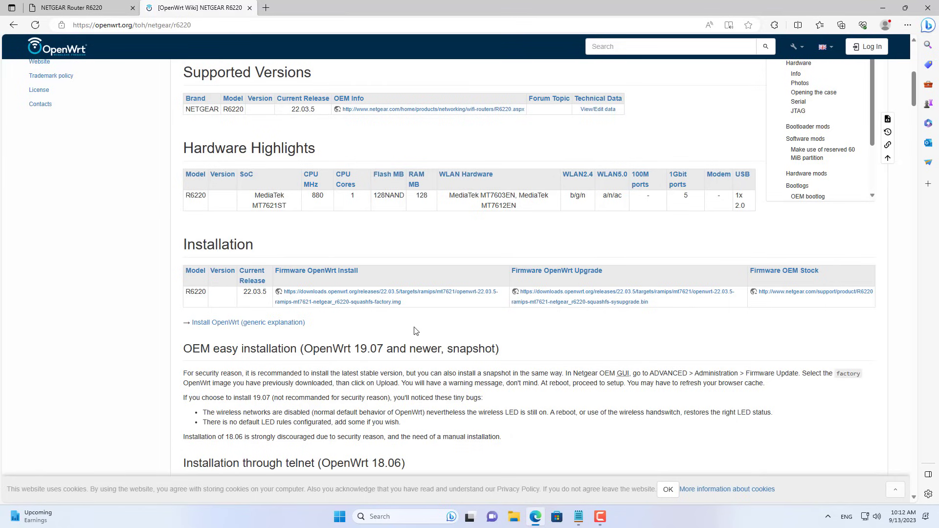
Step: Download the 22.03.5 factory and sysupgrade images, keep them, and show them in their folder
click(343, 304)
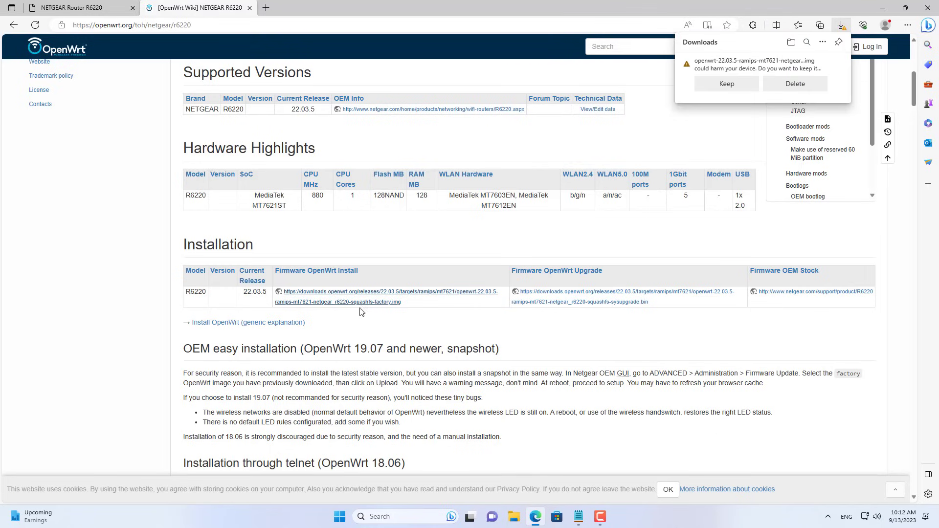
click(726, 84)
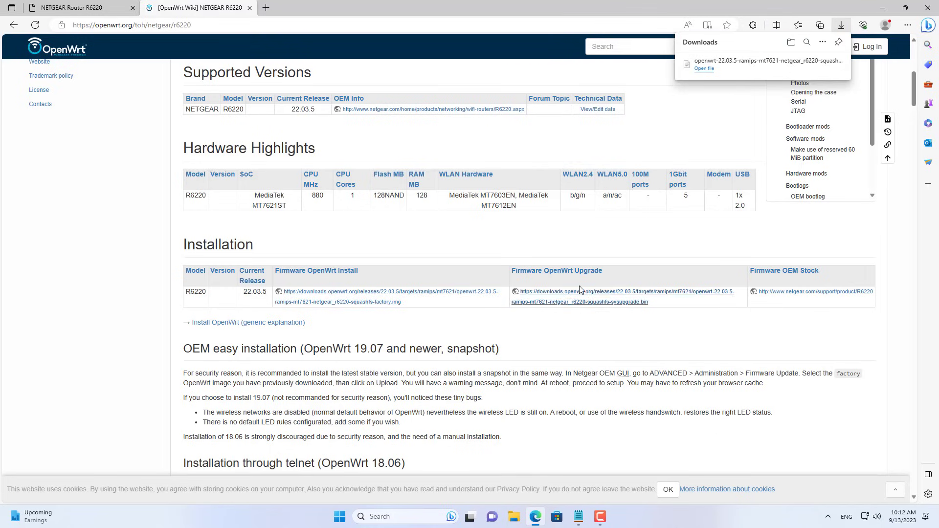
click(587, 299)
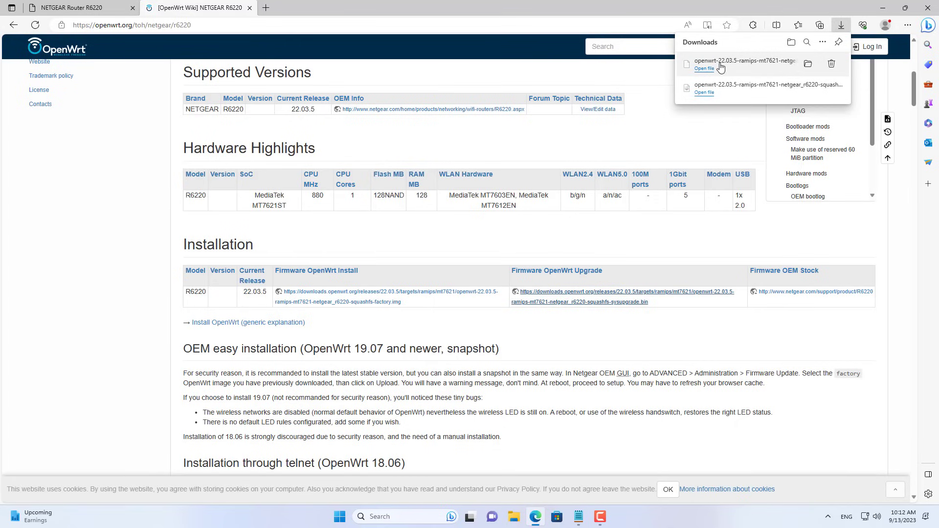
click(808, 64)
drag(139, 155, 194, 95)
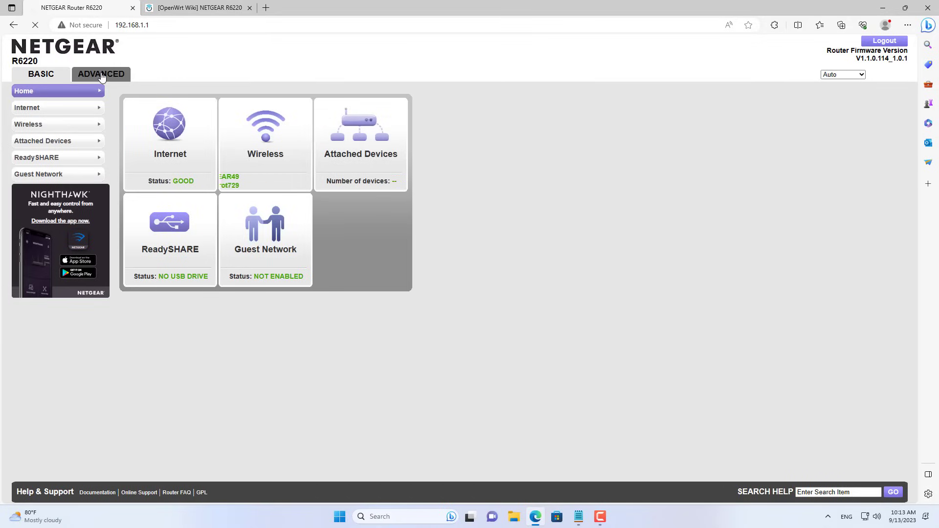
Step: Go to Advanced > Administration > Firmware Update and select the OpenWrt factory image
click(100, 75)
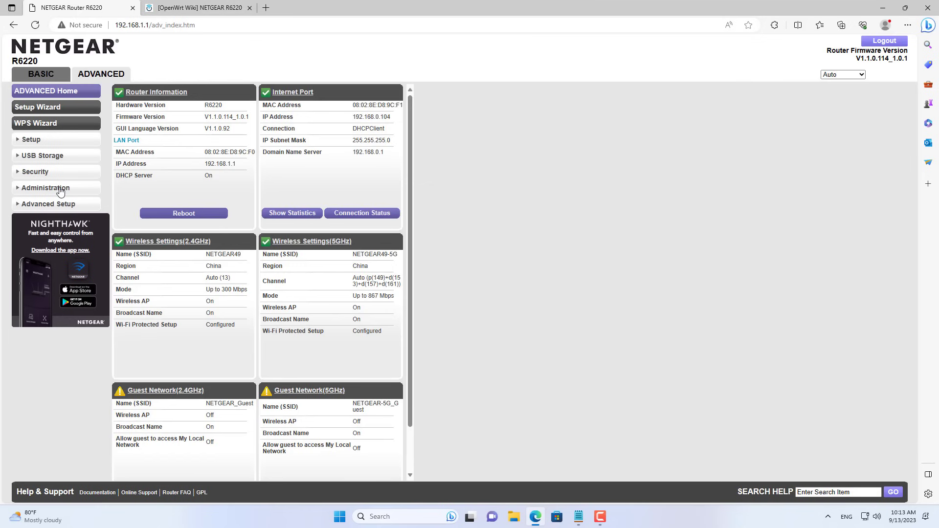
click(60, 190)
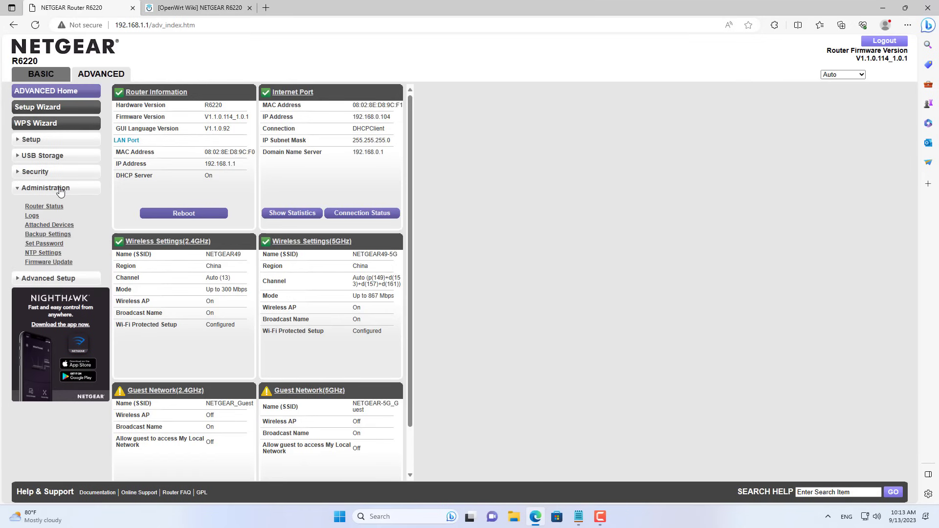
click(51, 264)
click(131, 172)
click(139, 108)
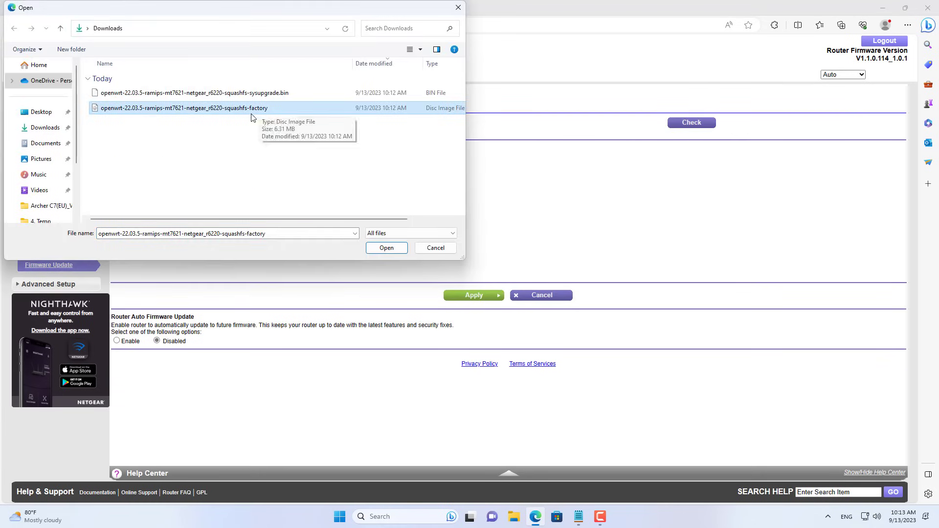
click(382, 251)
Step: Upload the factory image, accepting the connection-loss and older-version warnings
click(210, 190)
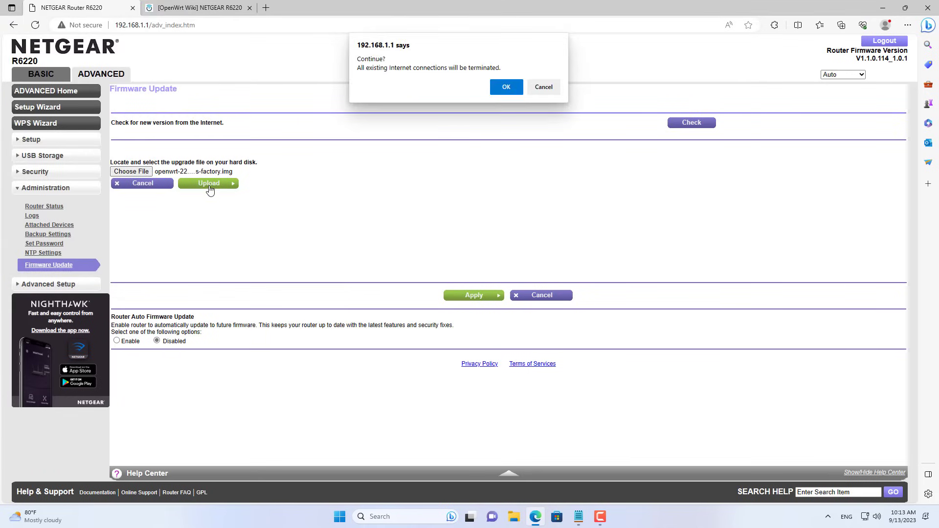
click(507, 87)
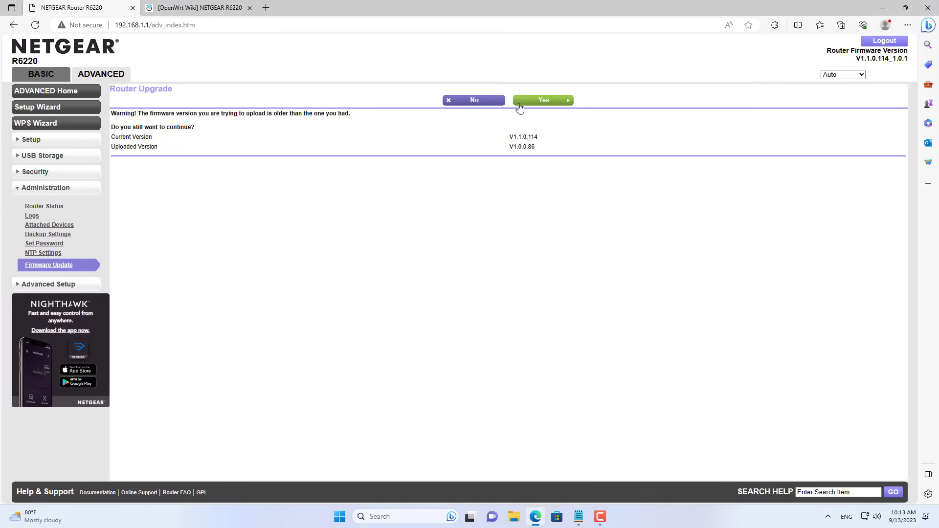
click(542, 99)
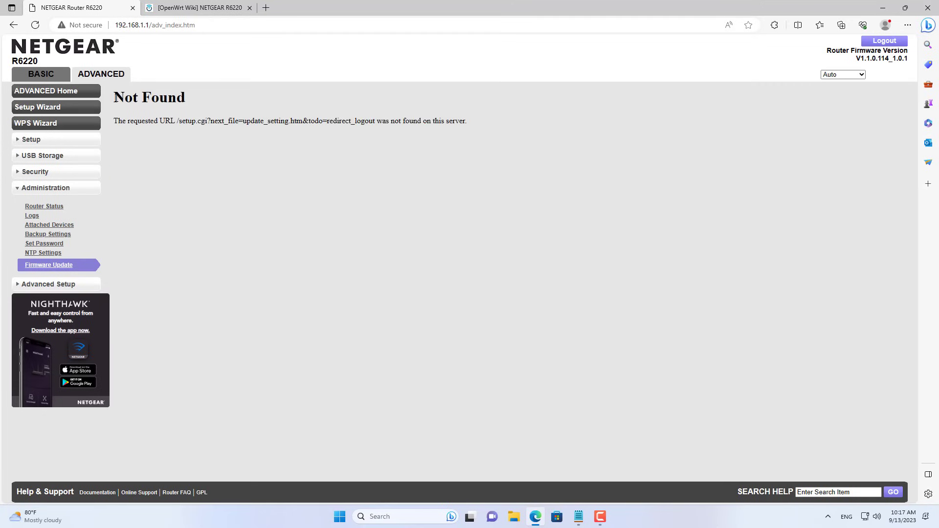
drag(114, 97, 186, 100)
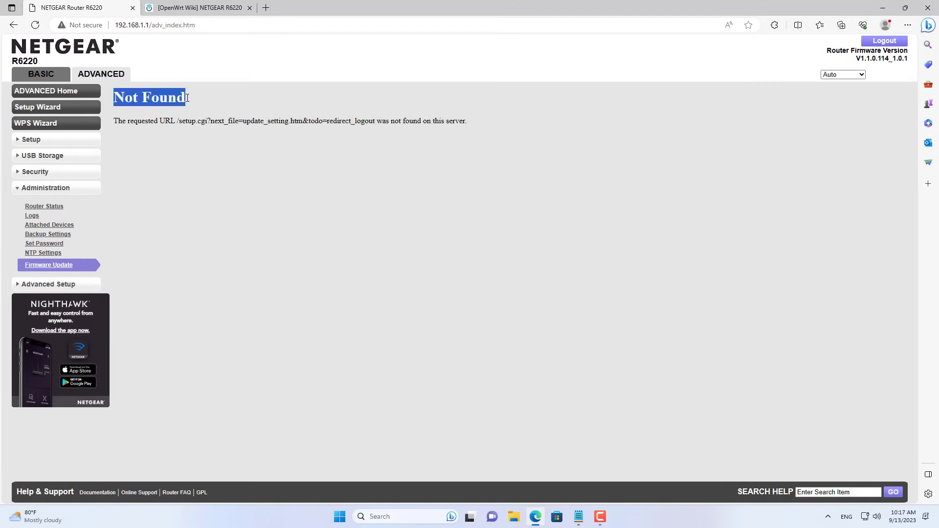
drag(114, 121, 475, 123)
click(417, 165)
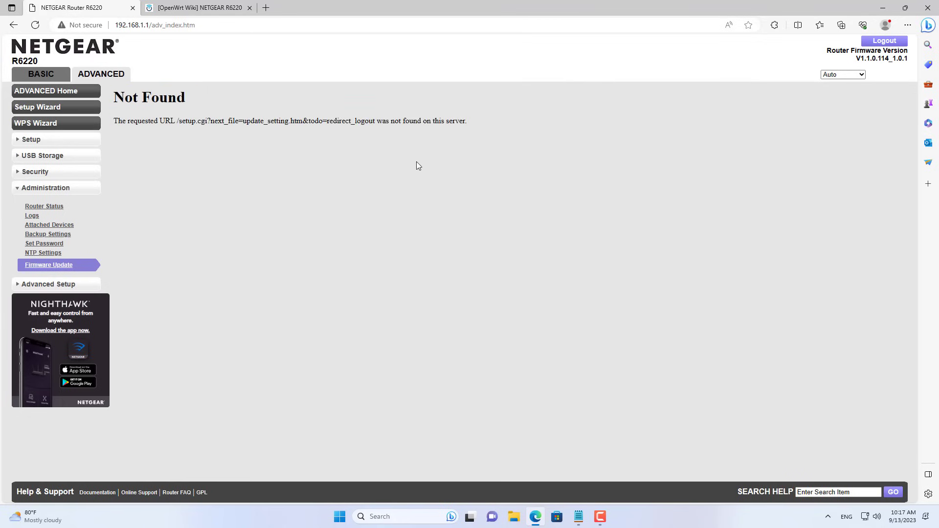
Step: Log in to OpenWrt LuCI at 192.168.1.1 in a new tab
click(265, 7)
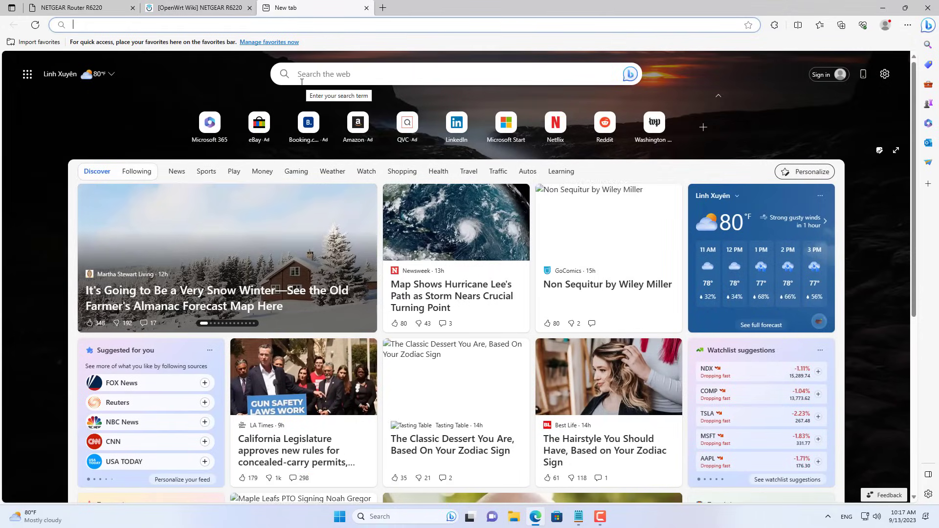
text(192.168.1)
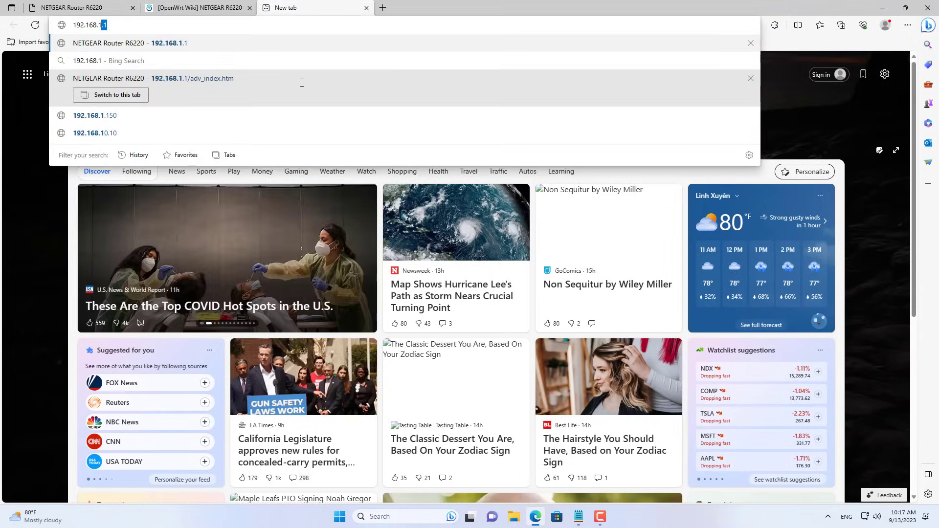
text(.1)
key(Return)
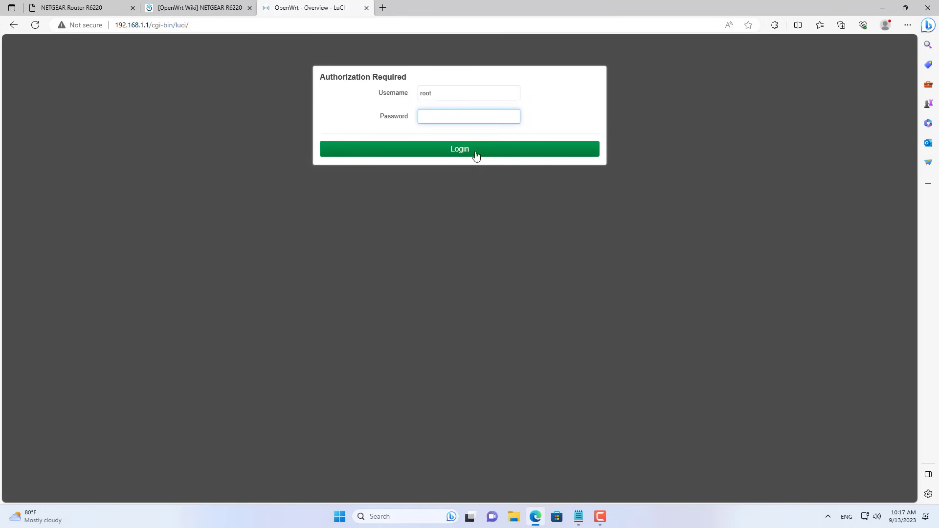
click(462, 151)
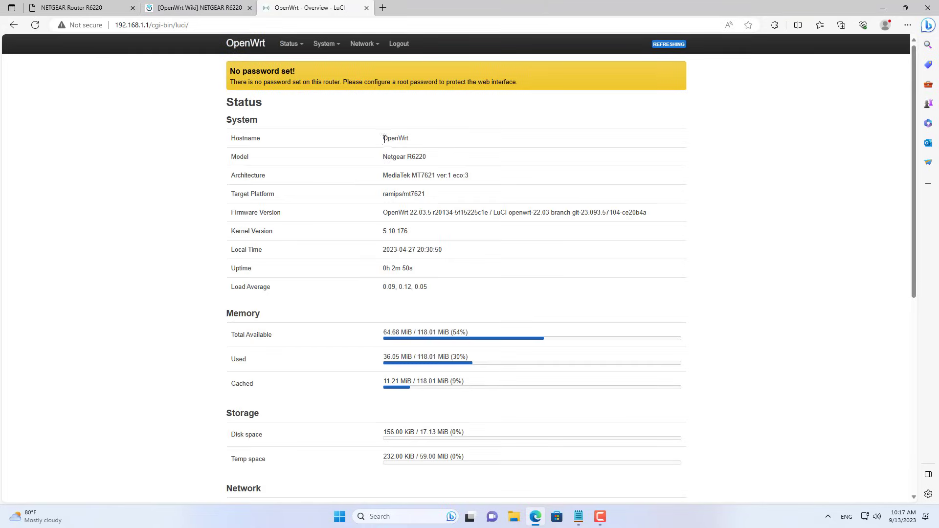
drag(384, 138, 428, 140)
shift+click(384, 155)
shift+click(427, 157)
click(426, 157)
Step: Flash the sysupgrade image via System > Backup / Flash Firmware with Keep settings unticked
mouse_move(335, 51)
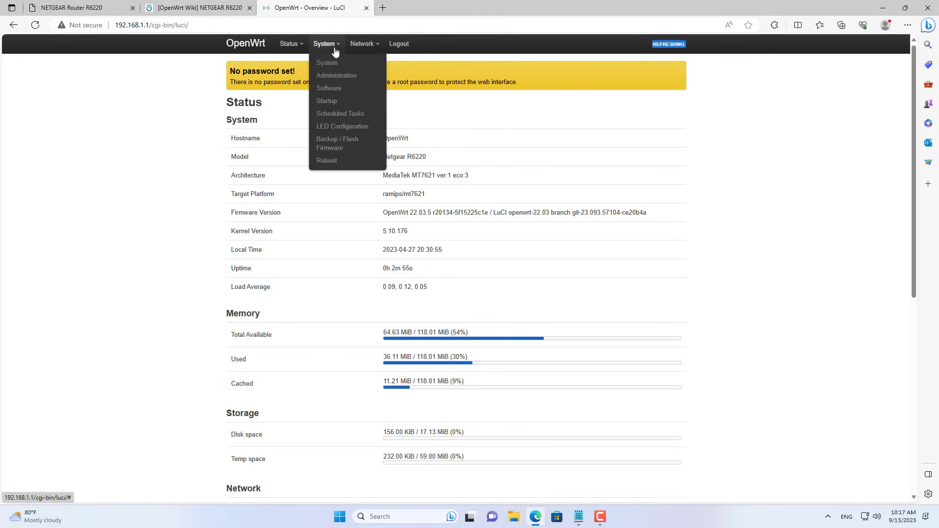
click(345, 146)
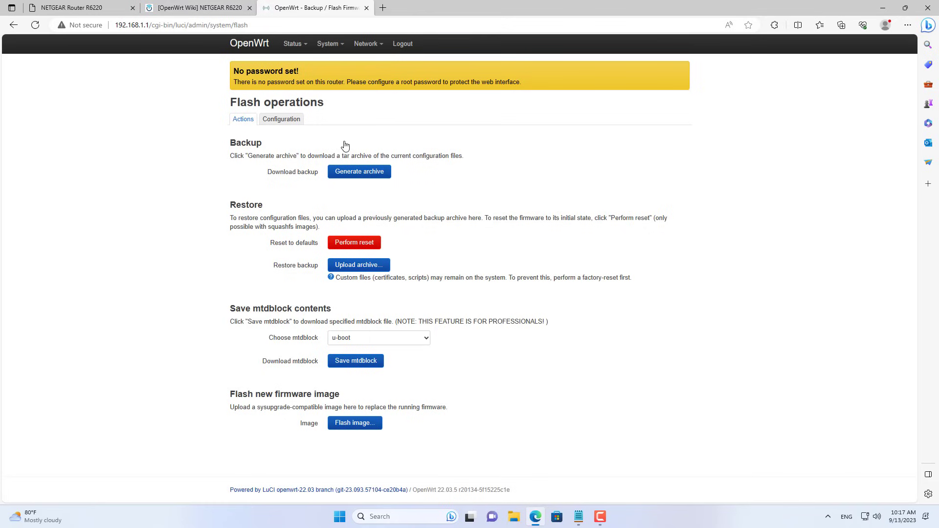
click(355, 424)
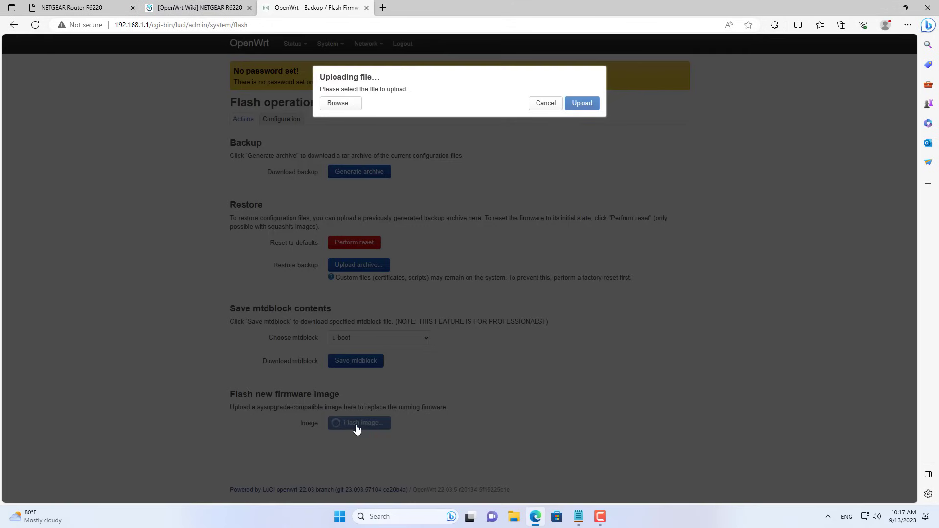
click(341, 103)
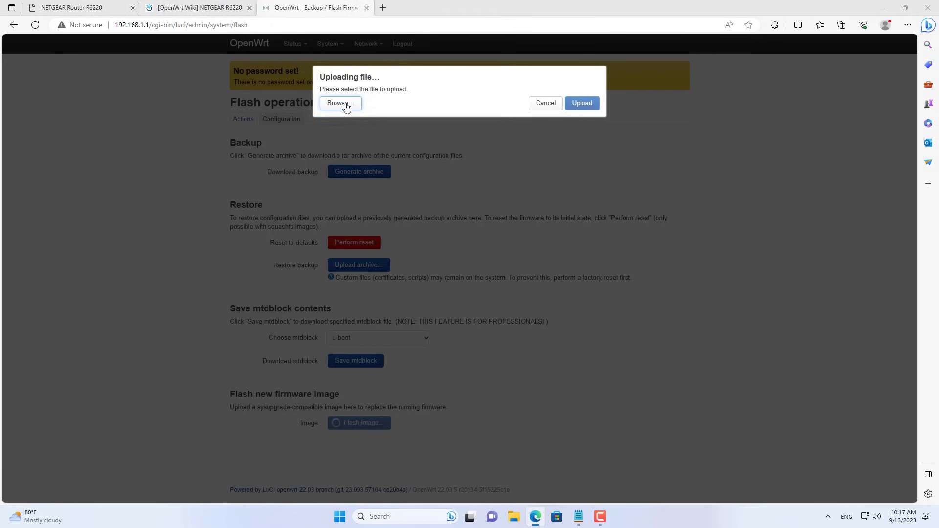
click(109, 95)
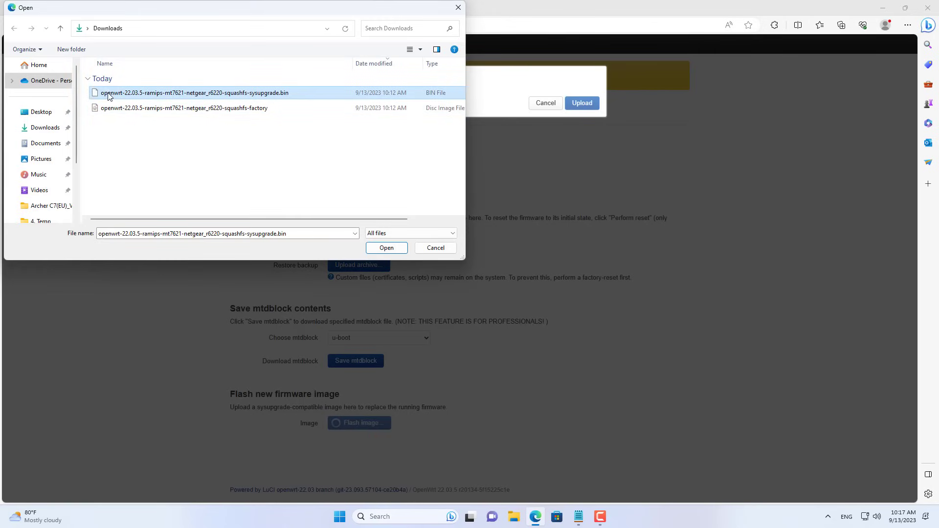
click(386, 248)
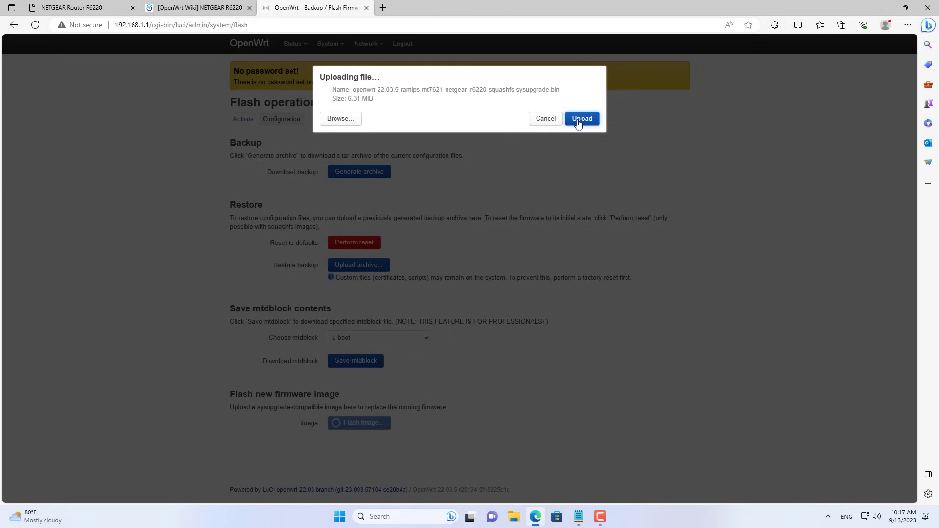
click(582, 118)
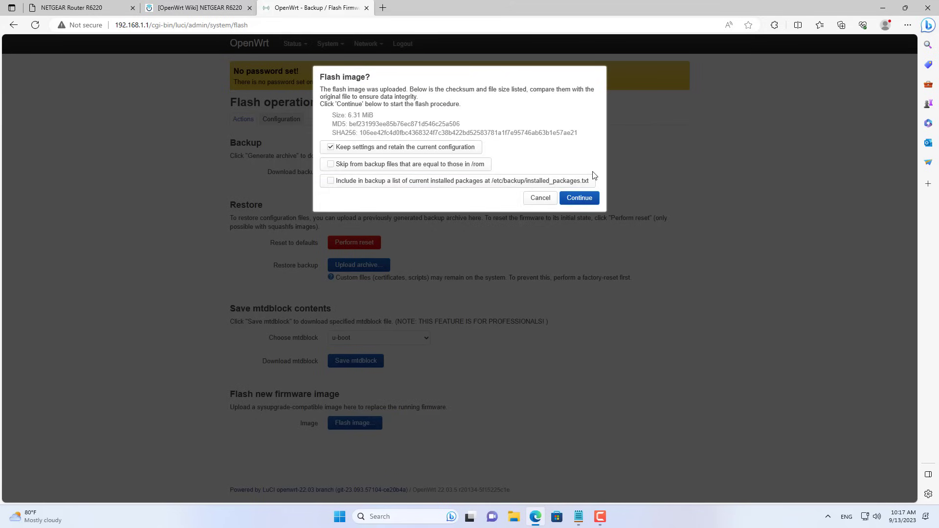
click(331, 147)
click(596, 197)
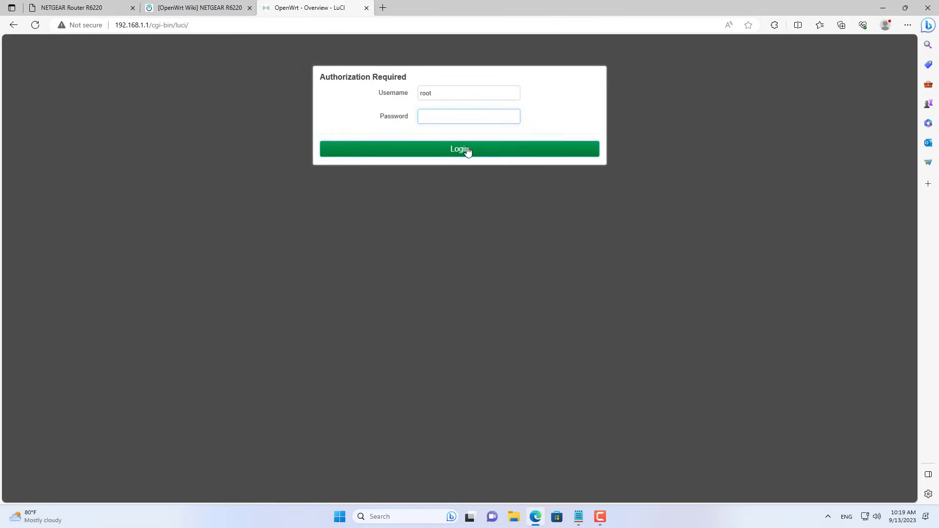
Step: Log back into LuCI after the reboot to see OpenWrt 22.03.5 on the Netgear R6220 overview
click(467, 151)
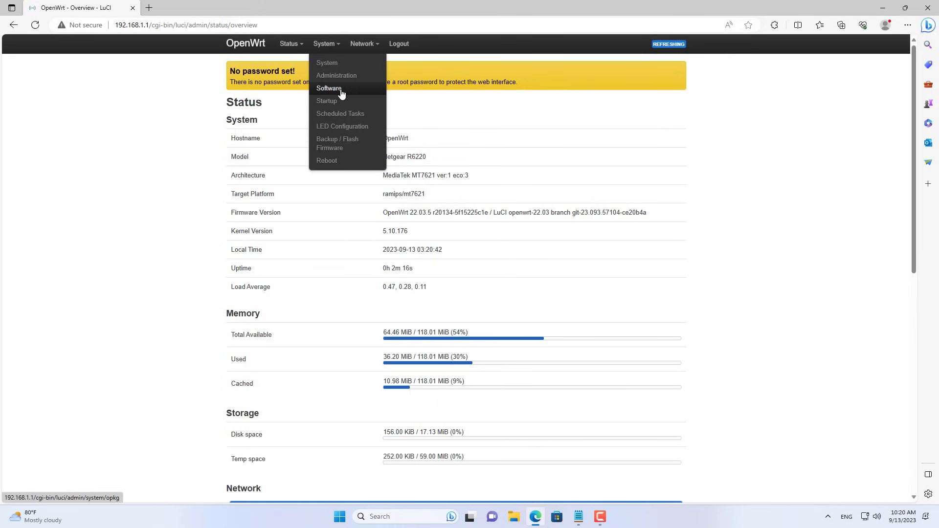
Step: Filter installed packages for wpad and remove wpad-basic-wolfssl
click(341, 94)
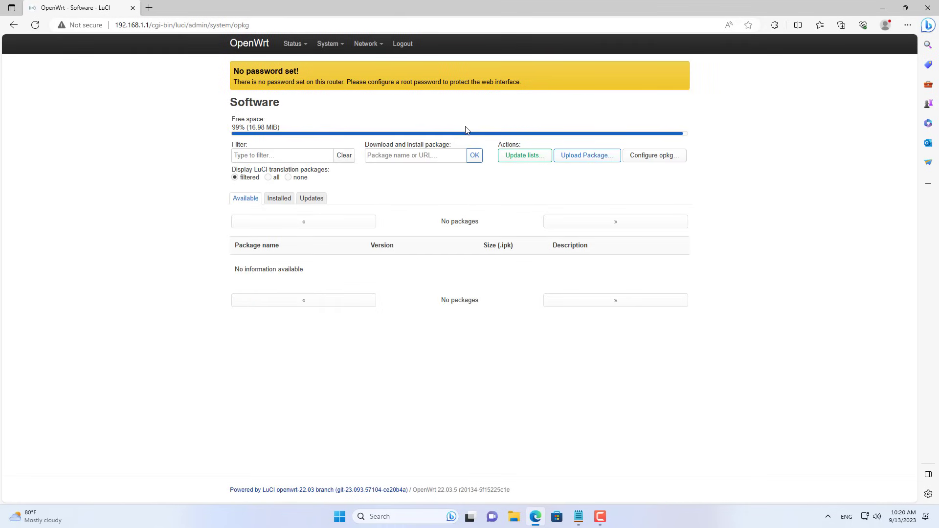
click(278, 198)
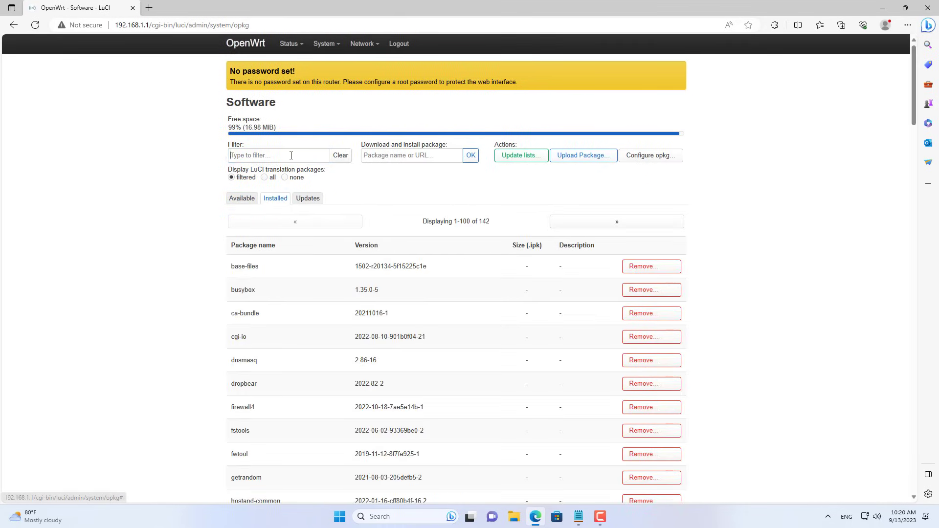
text(wpad)
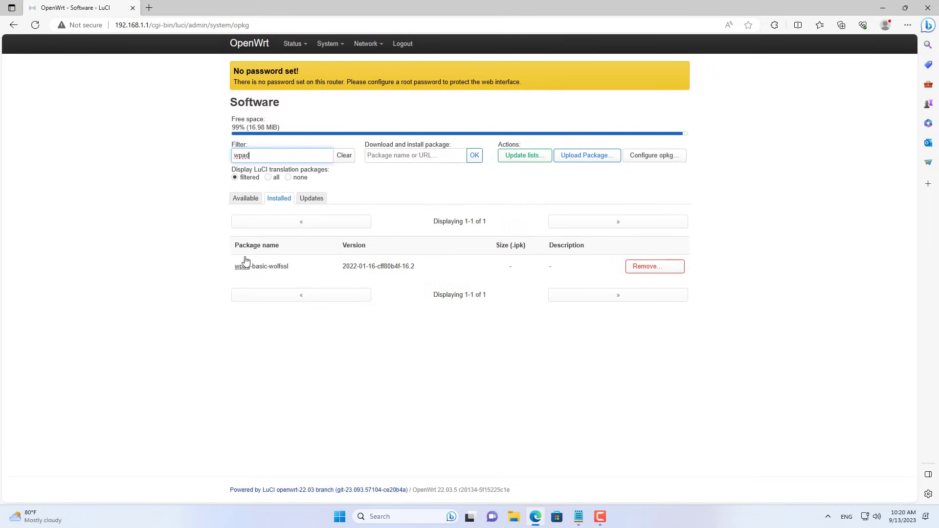
click(647, 270)
click(579, 117)
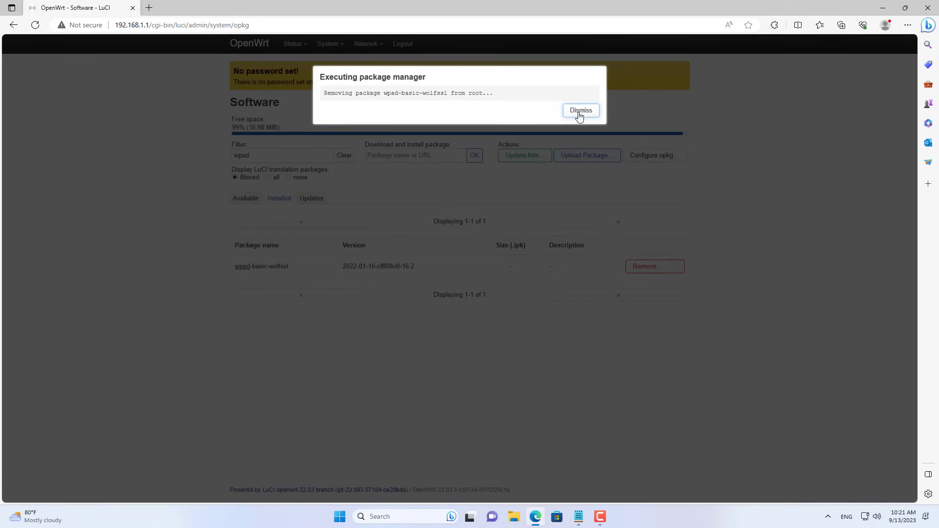
click(581, 111)
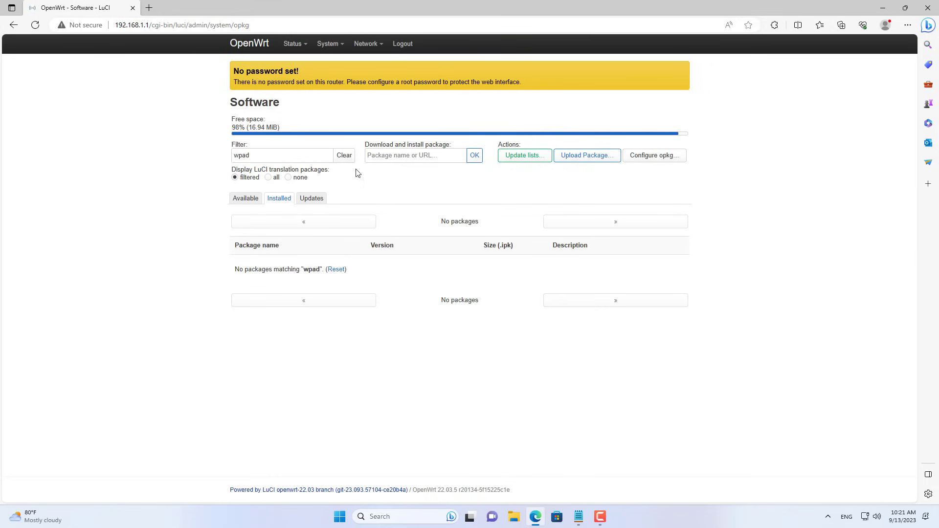
Step: Update the package lists, install wpad-mesh-openssl, and confirm it appears under Installed
click(246, 199)
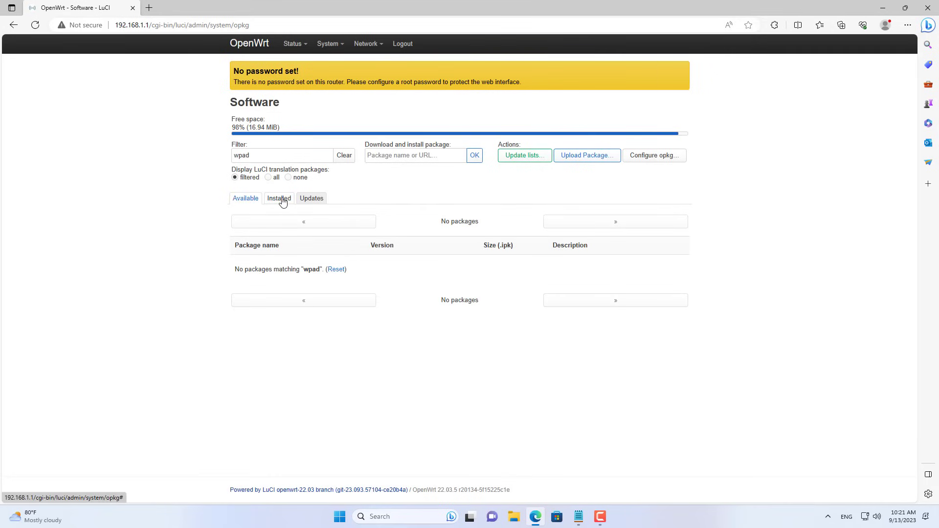
click(514, 158)
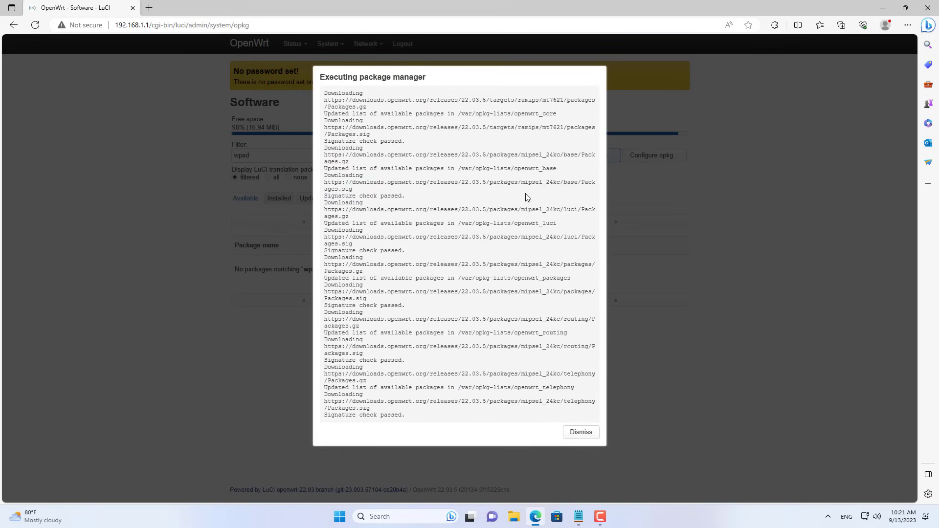
click(581, 432)
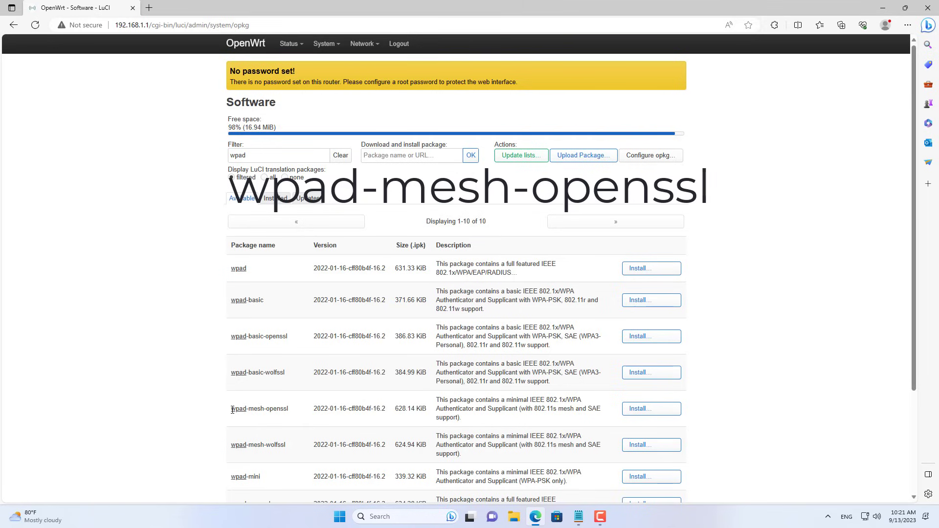
drag(246, 409, 289, 409)
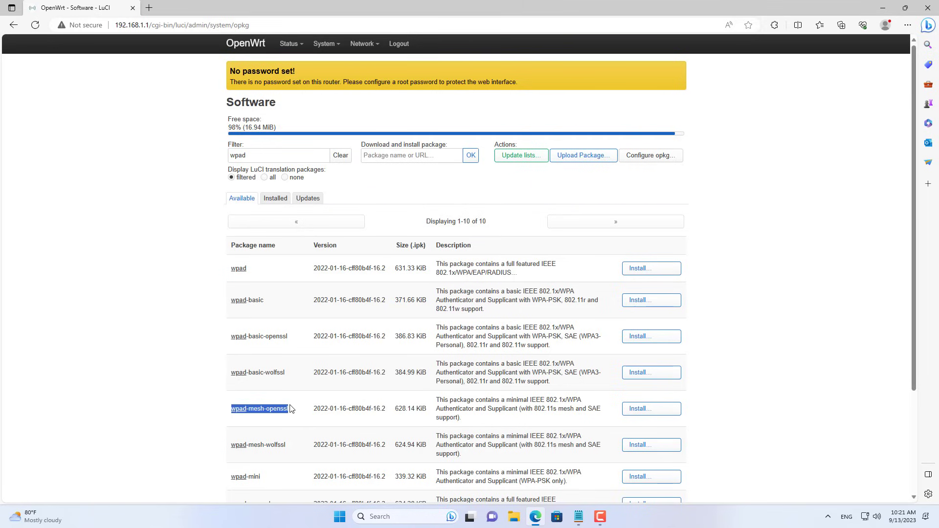
click(641, 410)
click(590, 250)
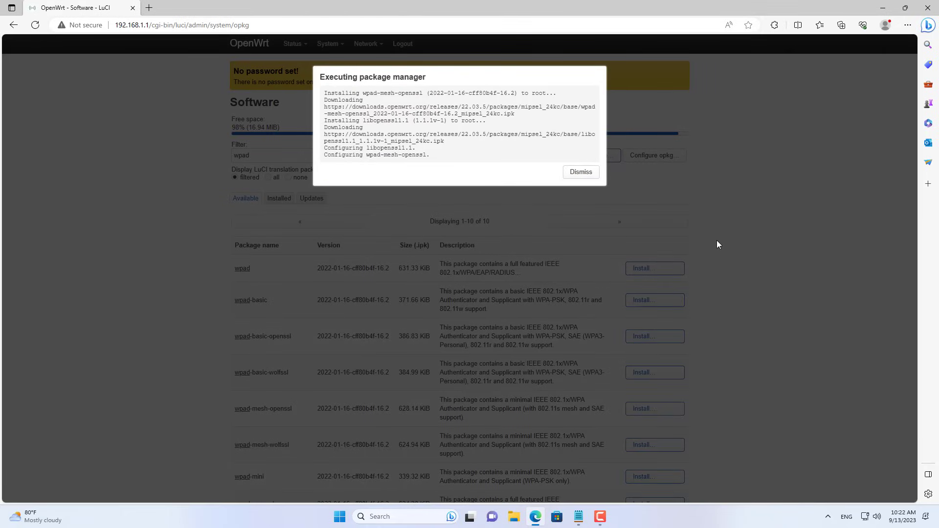
click(586, 174)
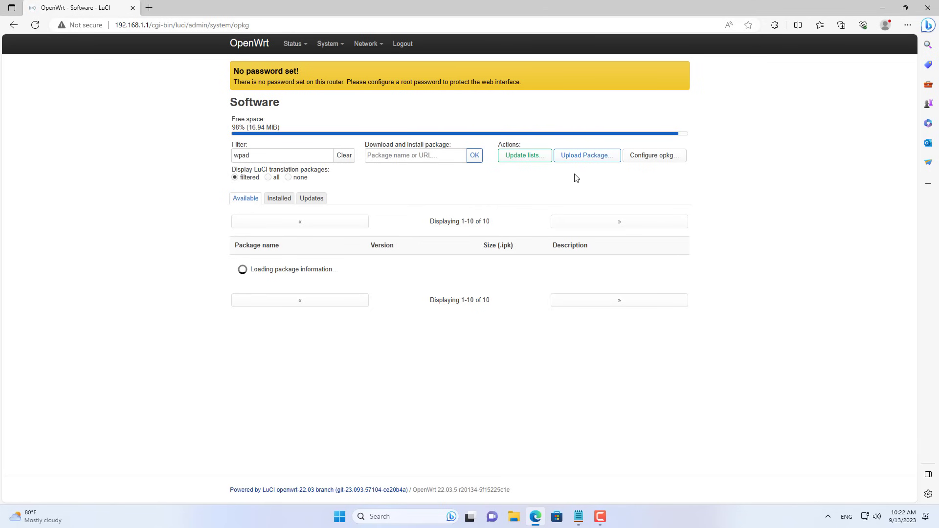
click(277, 202)
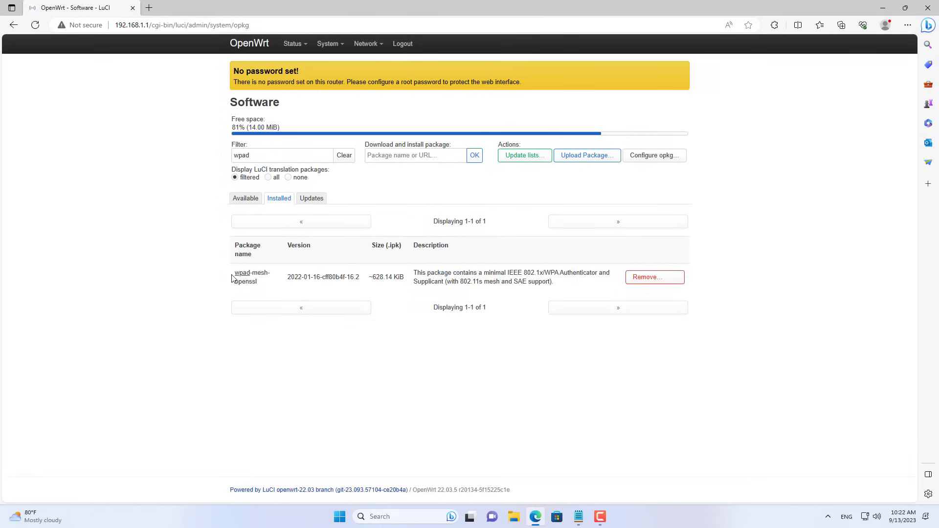
drag(233, 277, 260, 287)
click(449, 366)
Step: Open Network > Wireless to view both MediaTek radios and their disabled OpenWrt networks
mouse_move(369, 52)
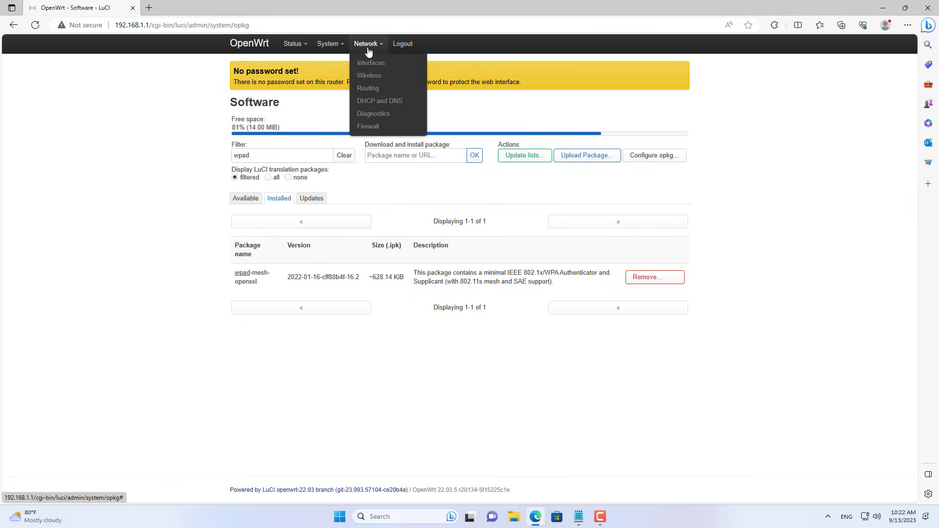
click(374, 79)
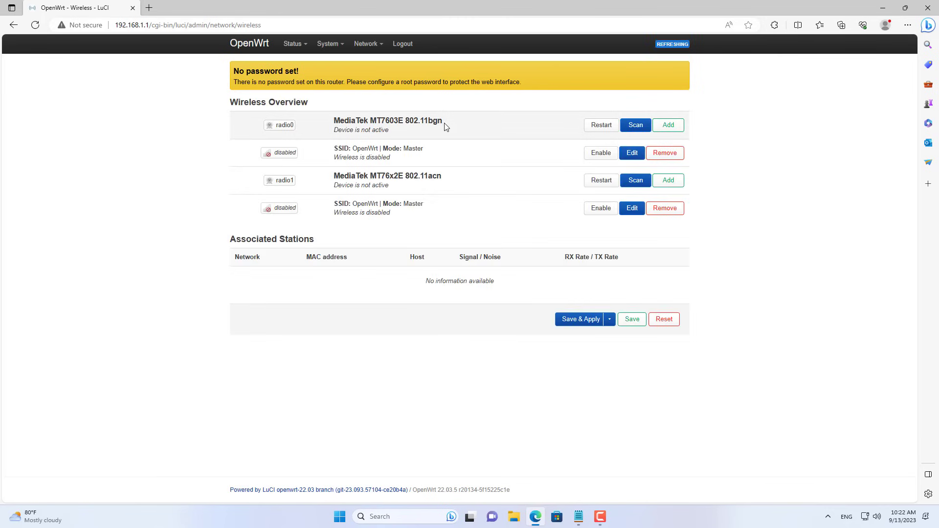
drag(446, 126, 333, 122)
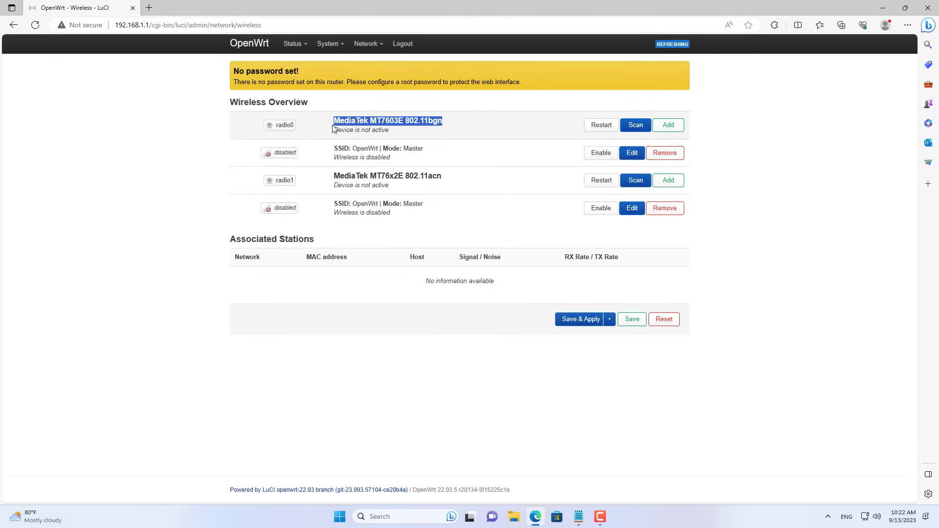
click(632, 155)
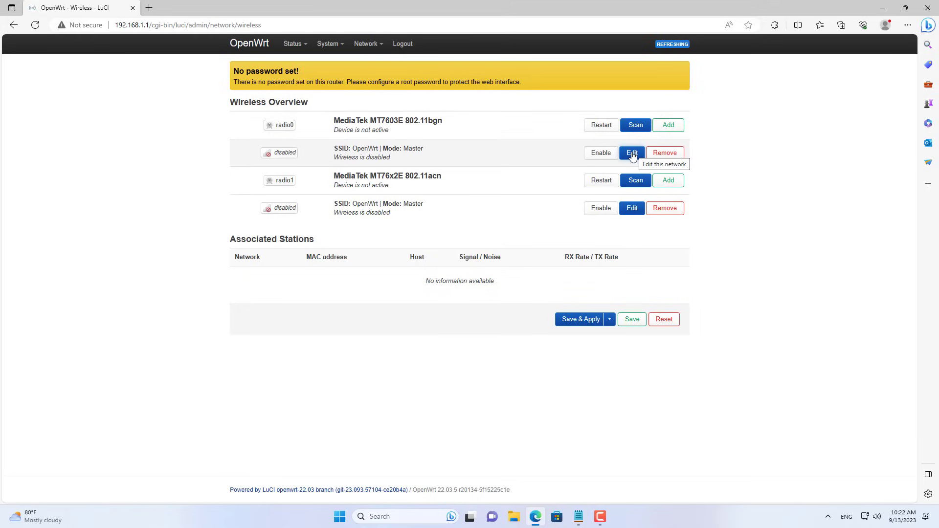
Step: Edit the radio0 OpenWrt network, keeping Mode N, channel 1 (2412 MHz) and 20 MHz width
click(633, 154)
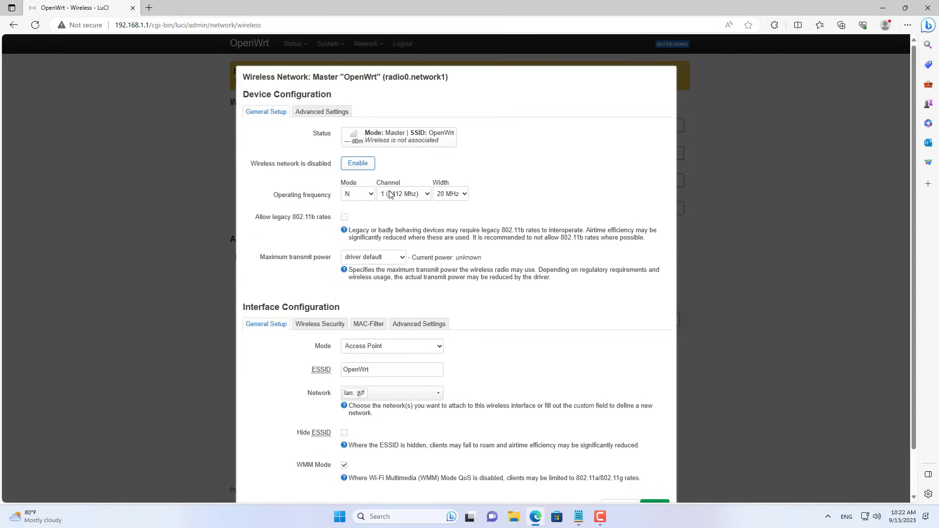
click(371, 196)
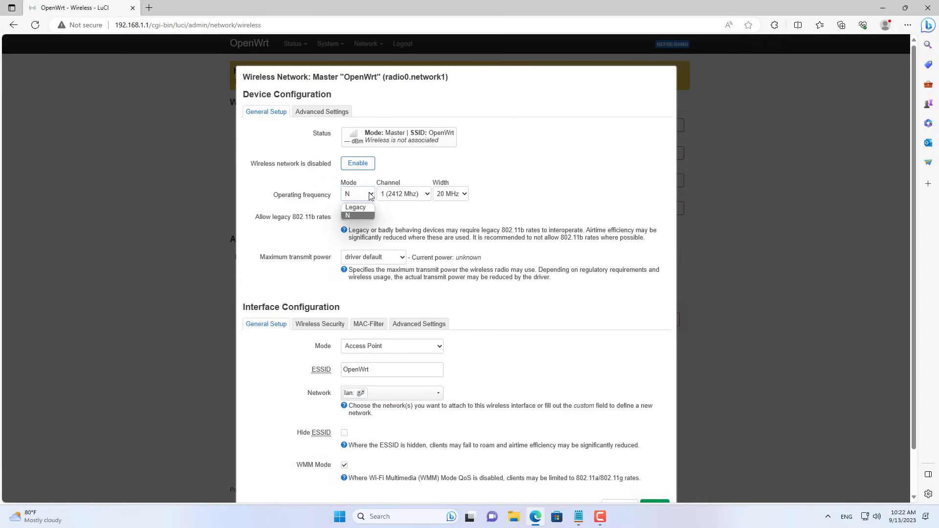
click(364, 218)
click(414, 195)
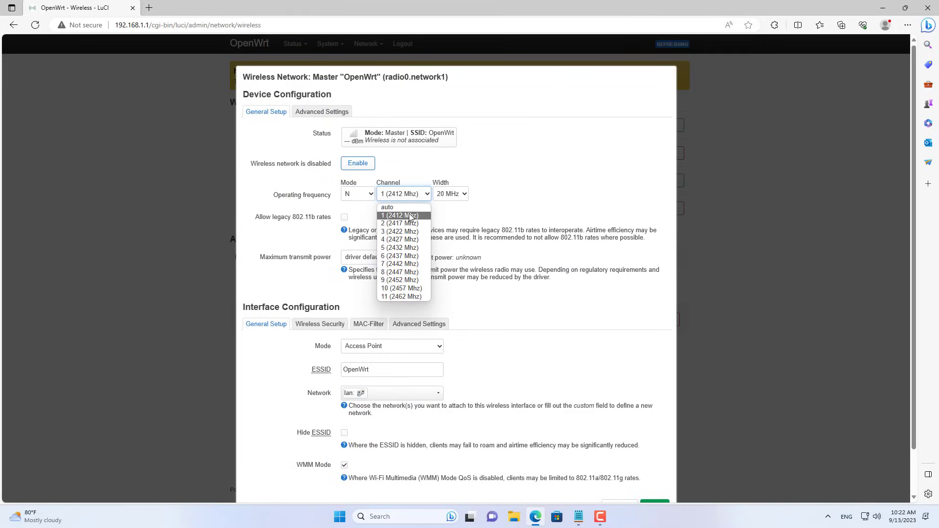
click(411, 216)
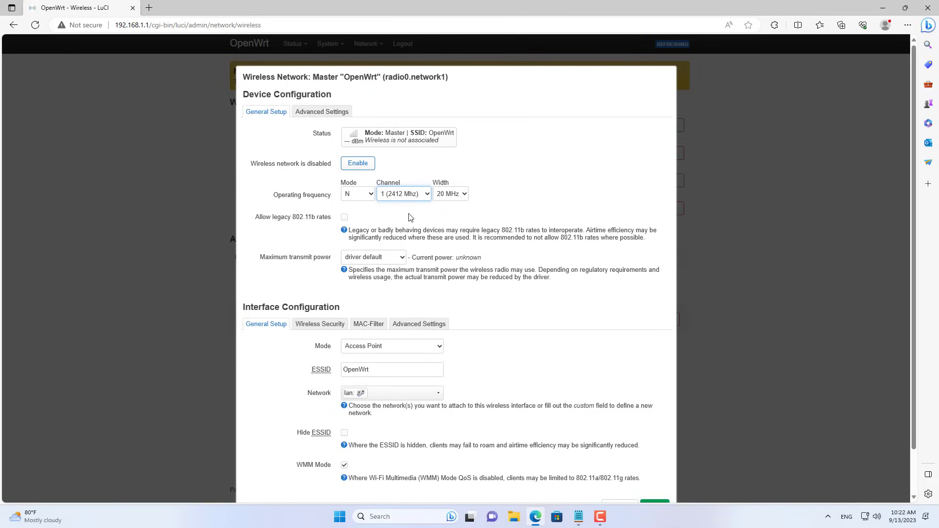
click(462, 196)
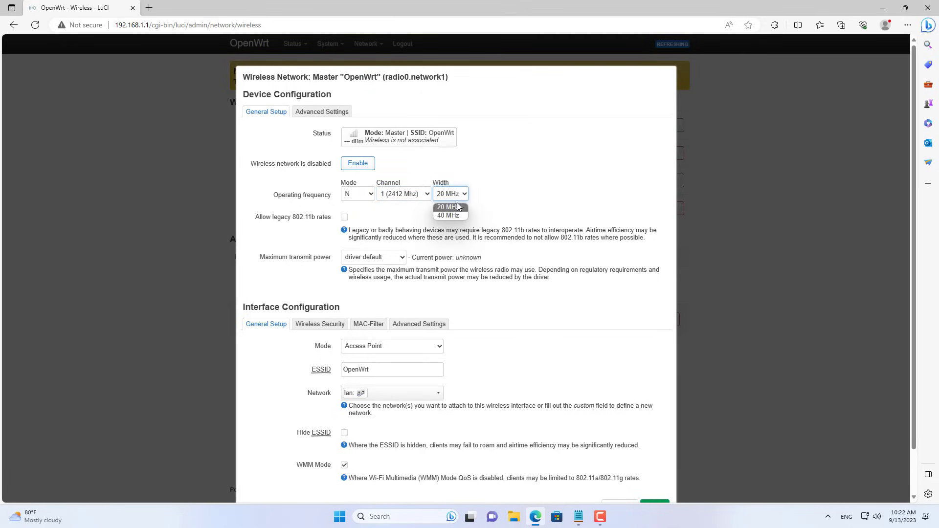
click(448, 207)
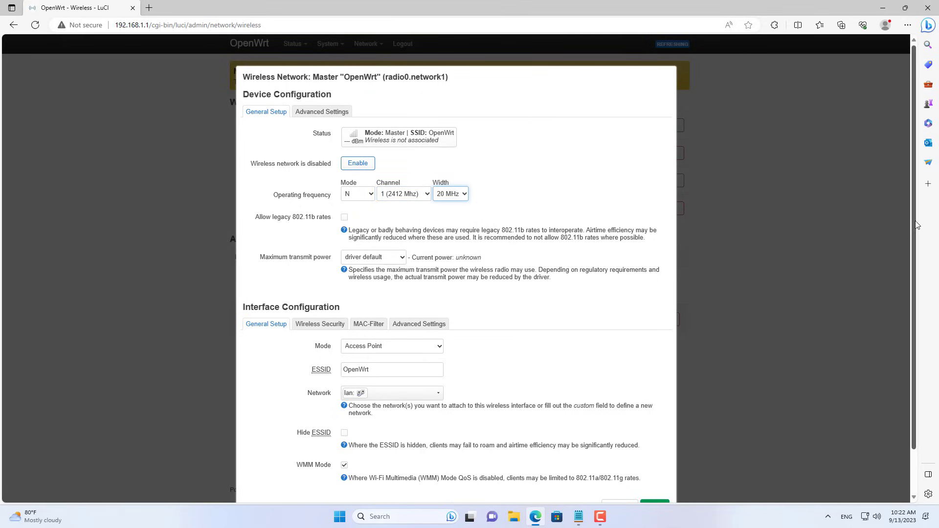
Step: Switch the interface mode to 802.11s and enter Mesh Id my-mesh
scroll(911, 300, down, 1)
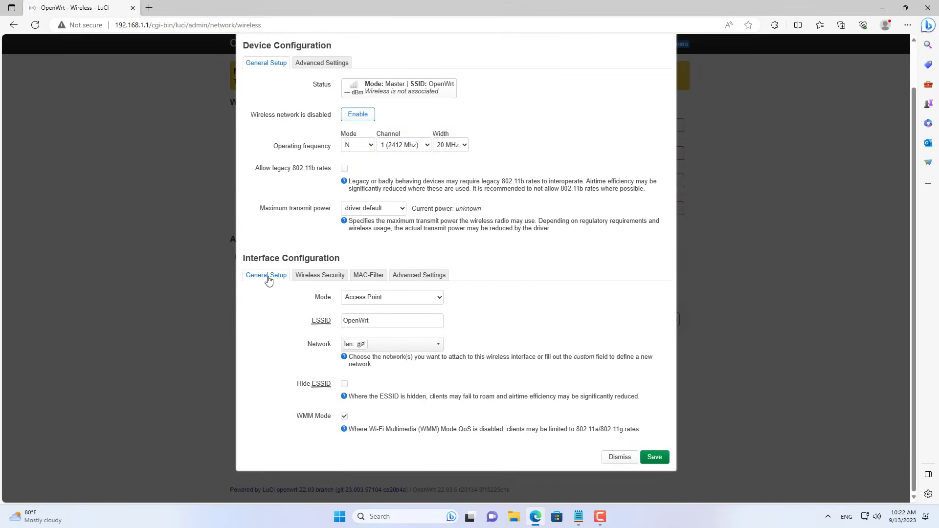
click(392, 298)
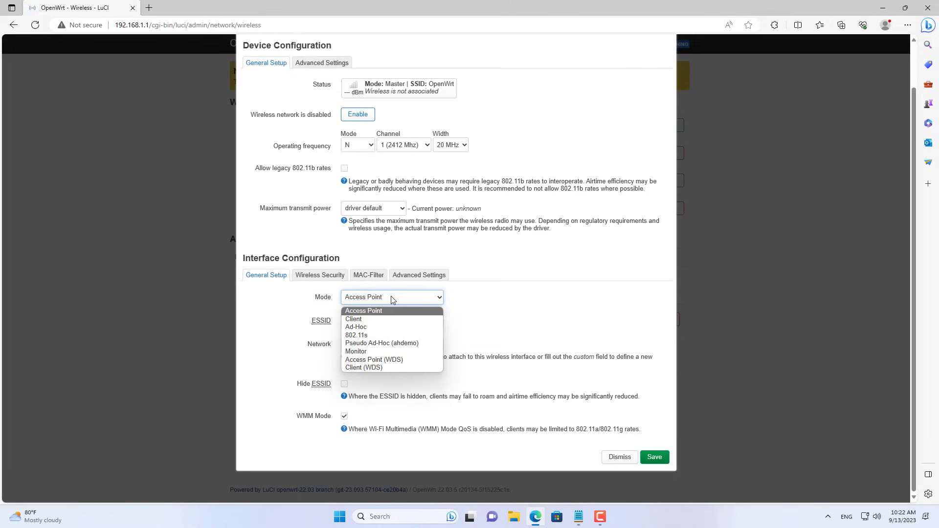
click(384, 335)
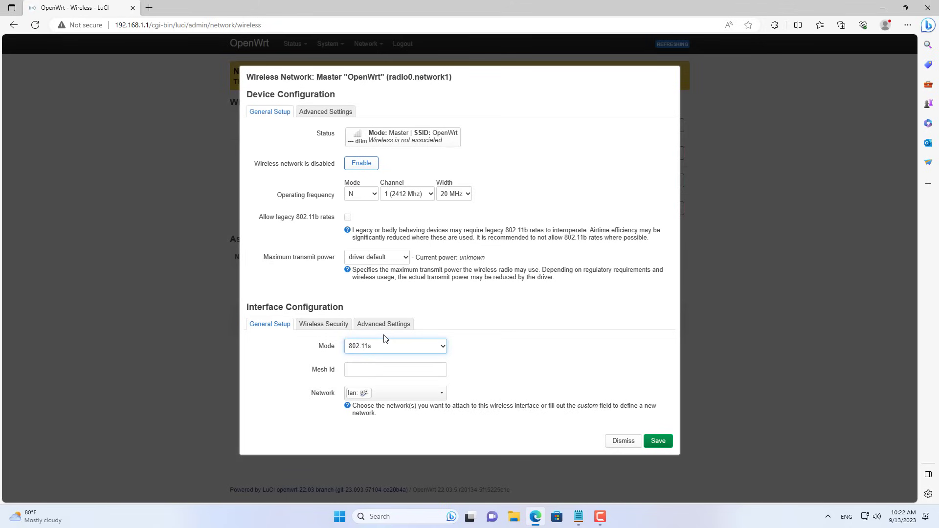
click(386, 376)
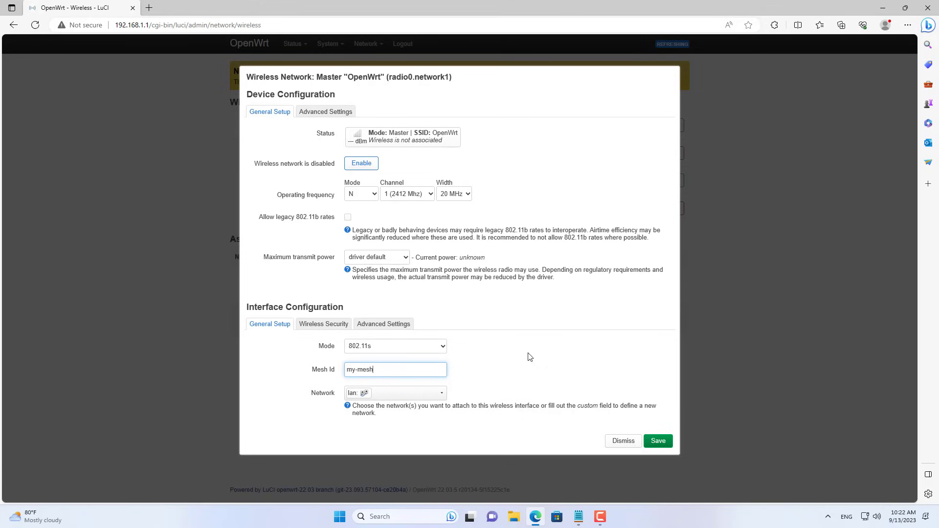
Step: Save and apply the mesh settings, then enable the my-mesh network
click(656, 443)
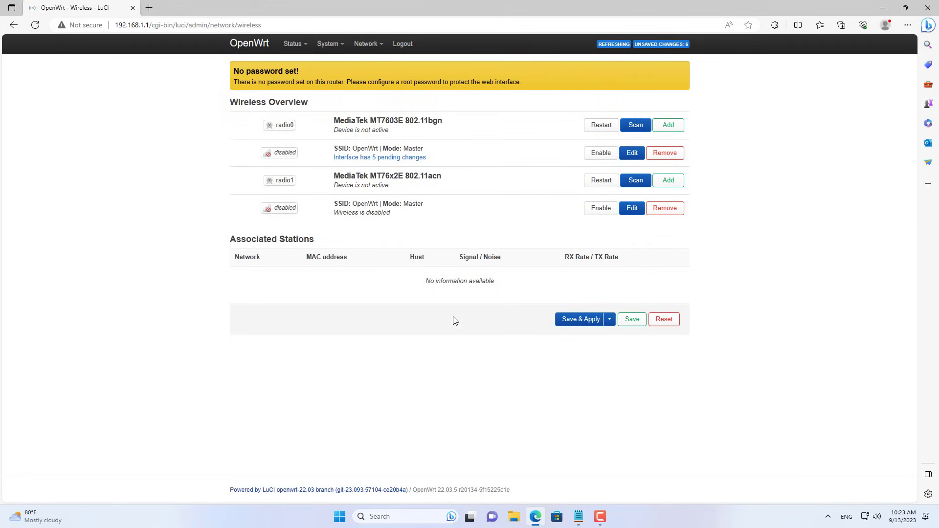
click(582, 320)
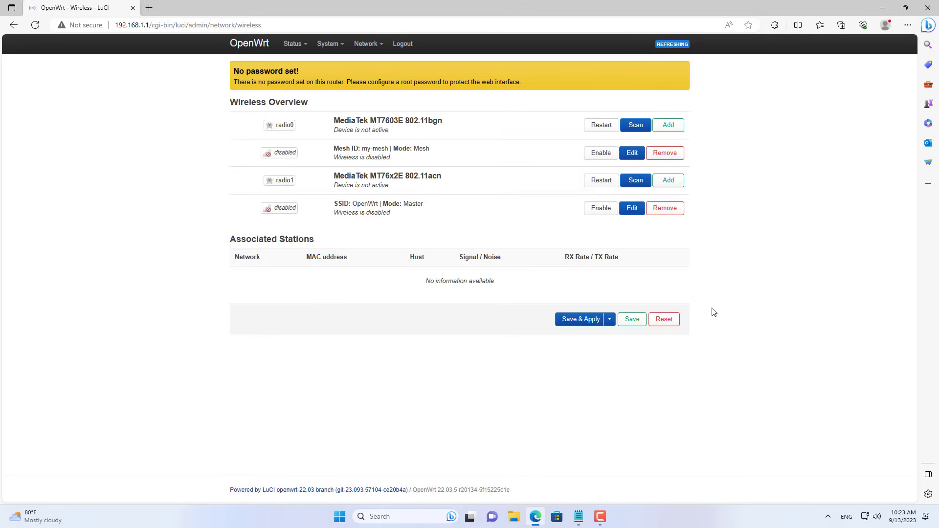
click(608, 155)
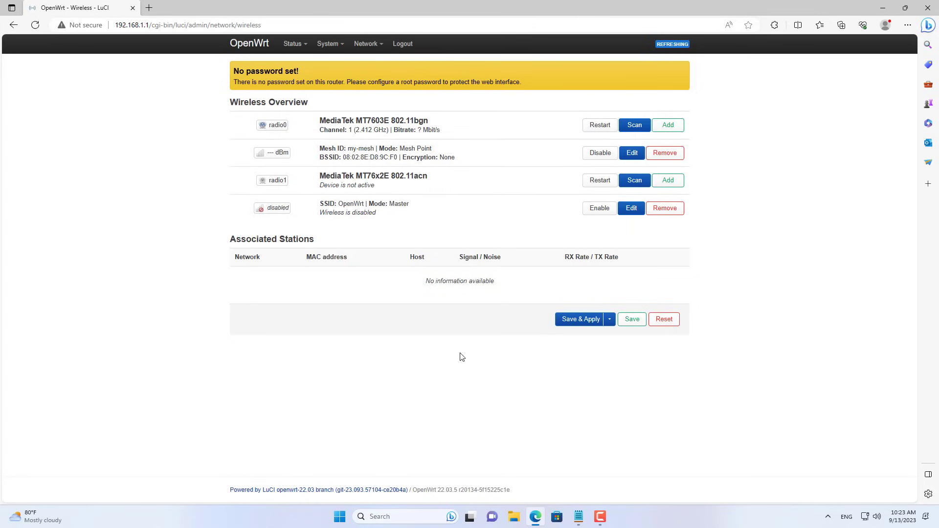
Step: Review the Router 1 settings in the Mesh notes in Notepad
key(alt+Tab)
click(412, 148)
drag(418, 147, 320, 119)
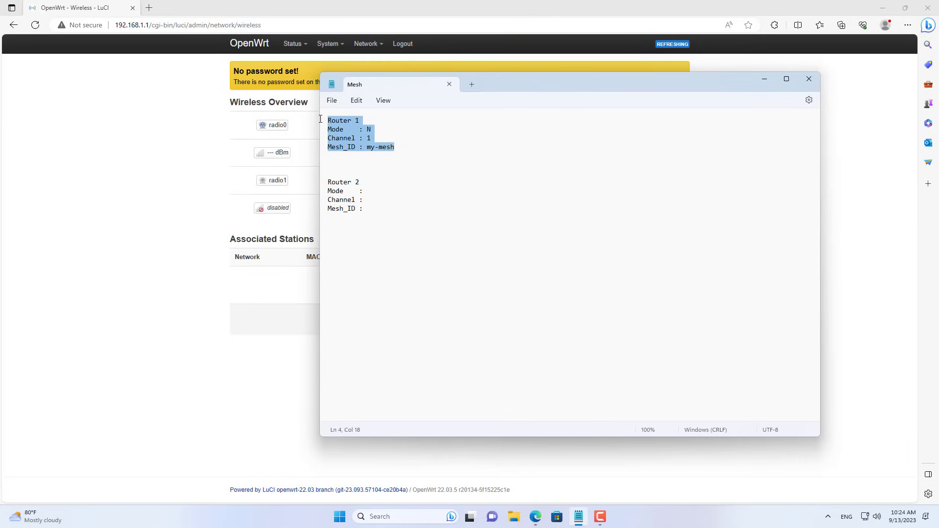
Step: On the TP-Link Archer C7 AC1750 wiki page, locate the v2, v2.1 row in the Installation table
click(402, 141)
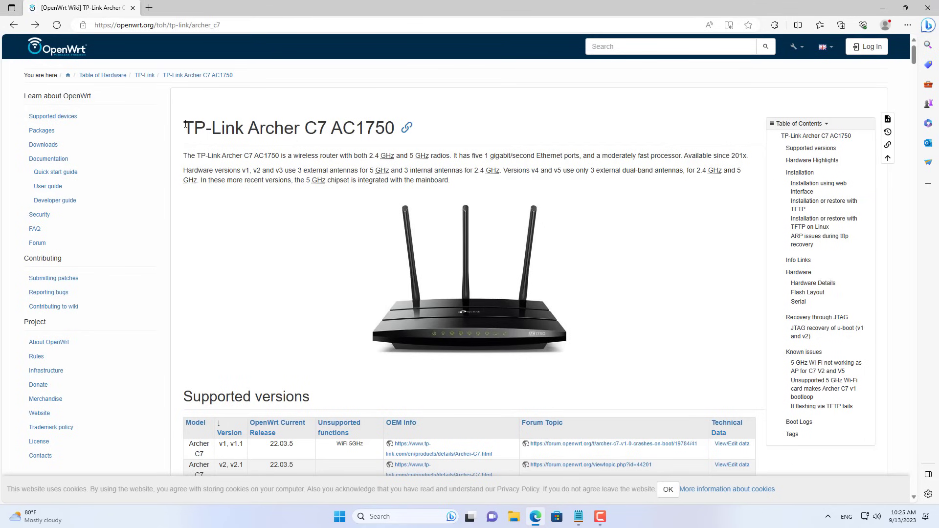
drag(184, 128, 395, 135)
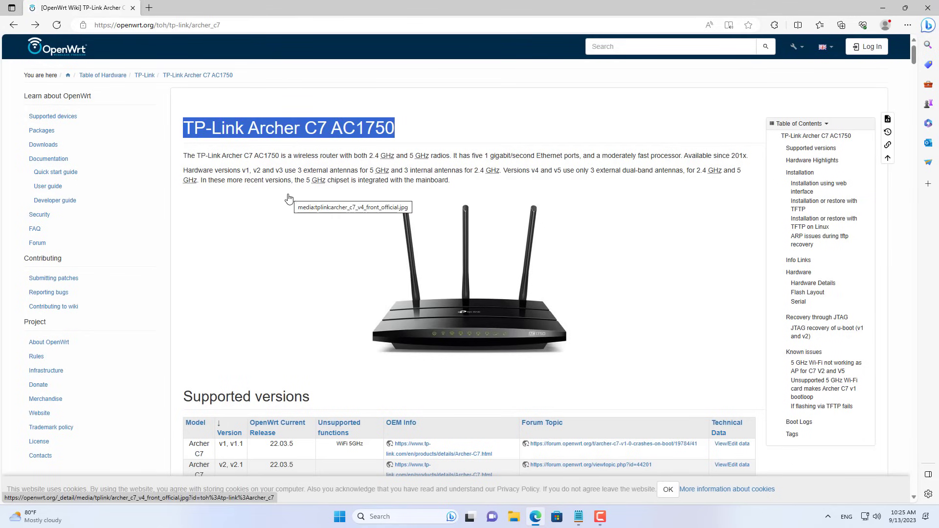
scroll(248, 235, down, 4)
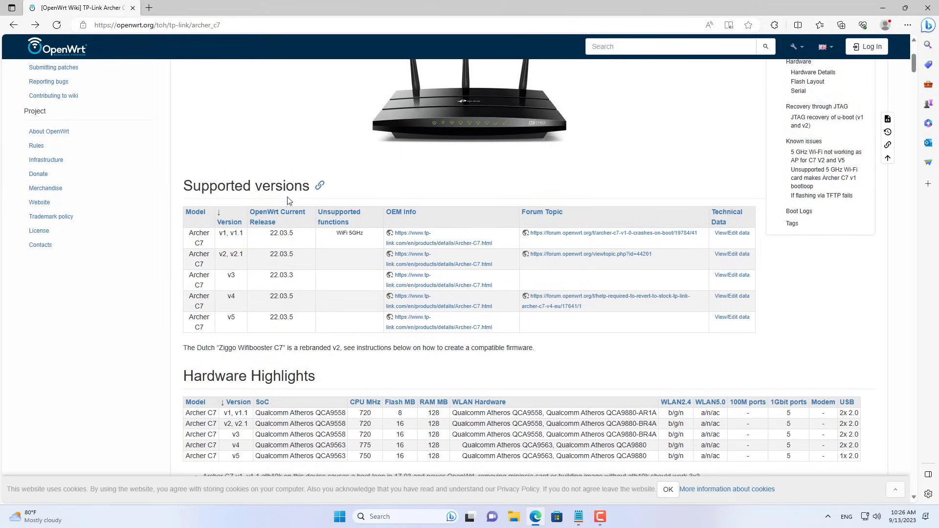
drag(221, 254, 244, 255)
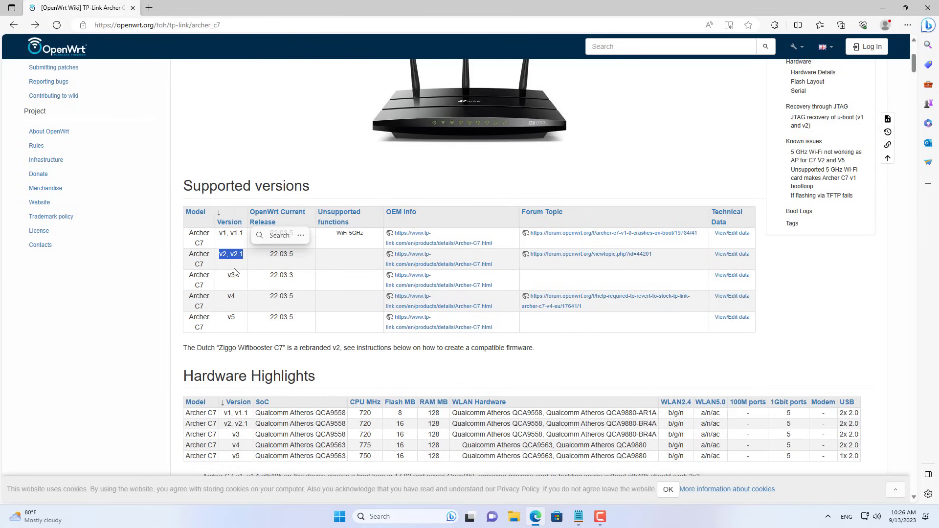
click(234, 272)
scroll(235, 269, down, 5)
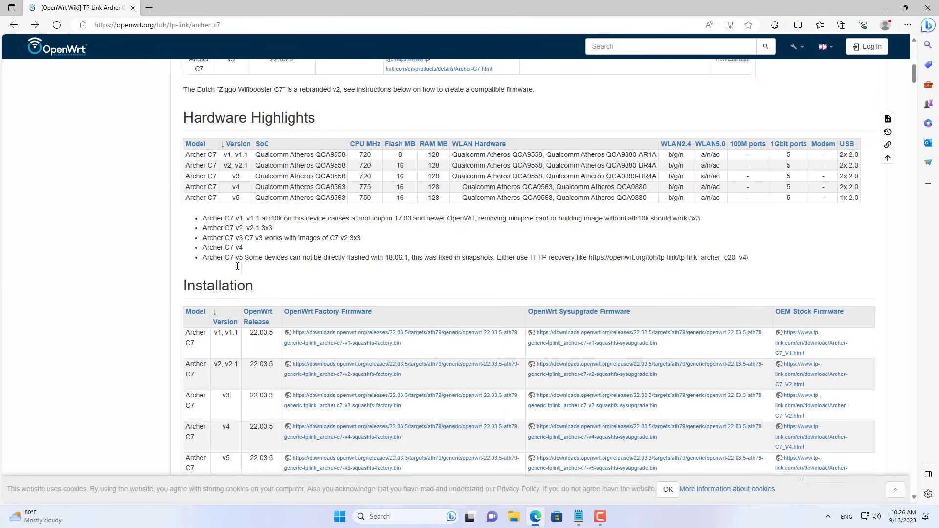
scroll(237, 265, down, 2)
drag(184, 192, 254, 197)
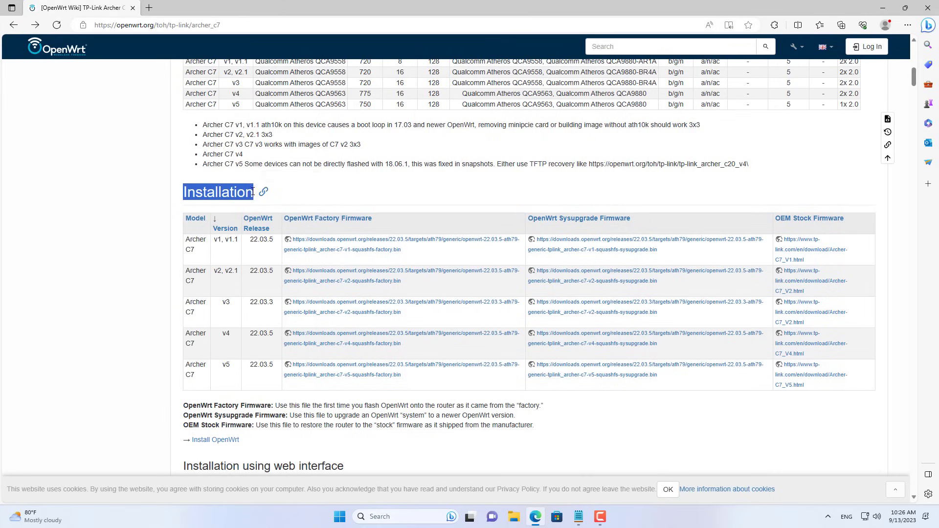
drag(216, 270, 239, 272)
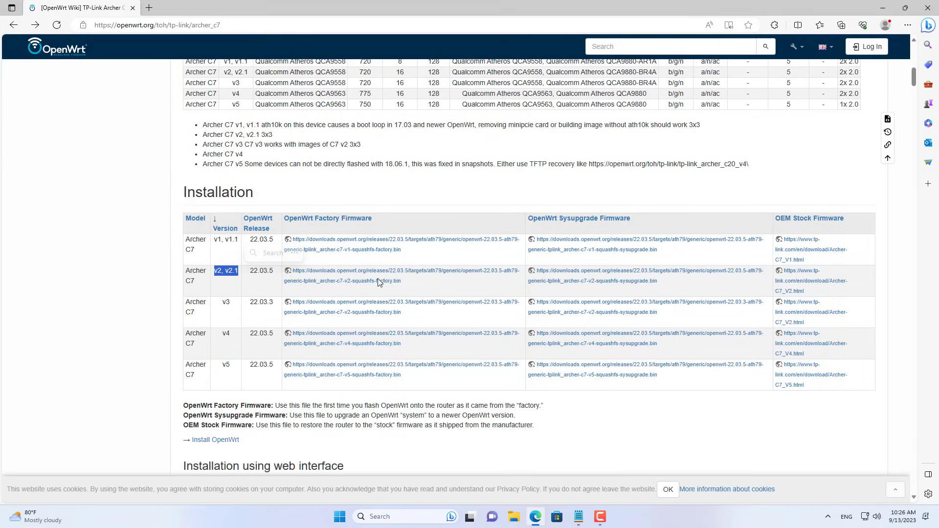
click(416, 290)
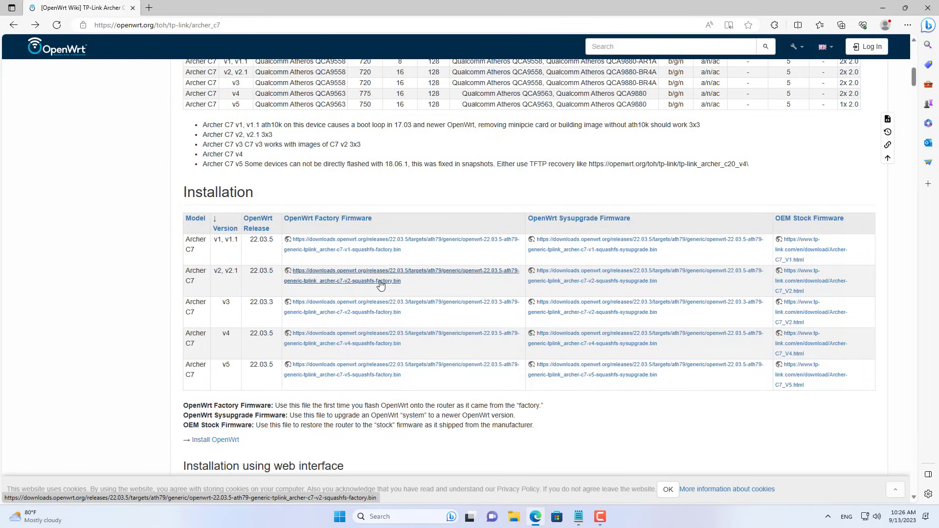
Step: Download the v2 factory and sysupgrade images and show them in their folder
click(381, 284)
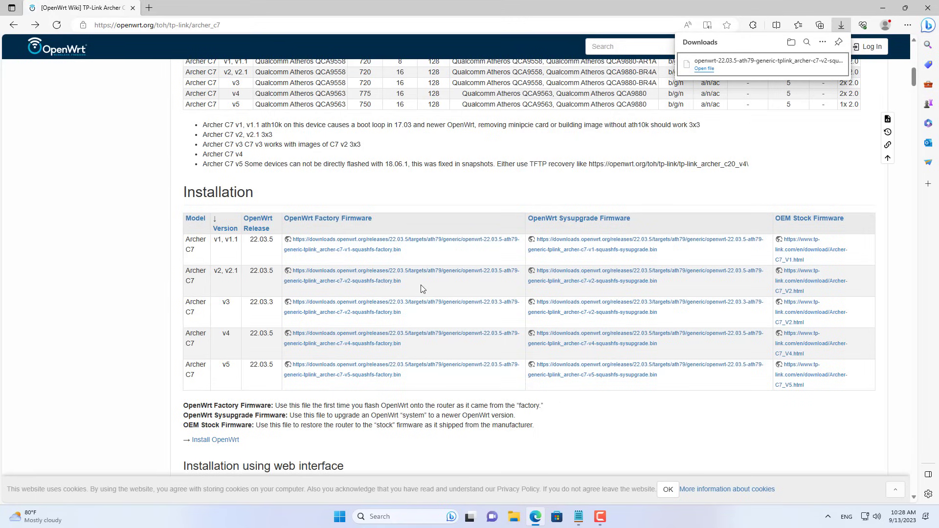
click(602, 283)
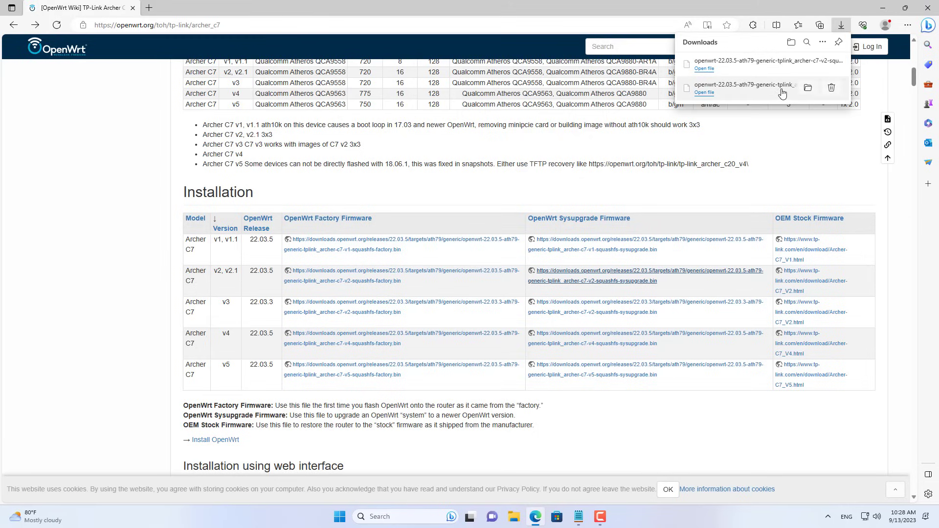
click(807, 90)
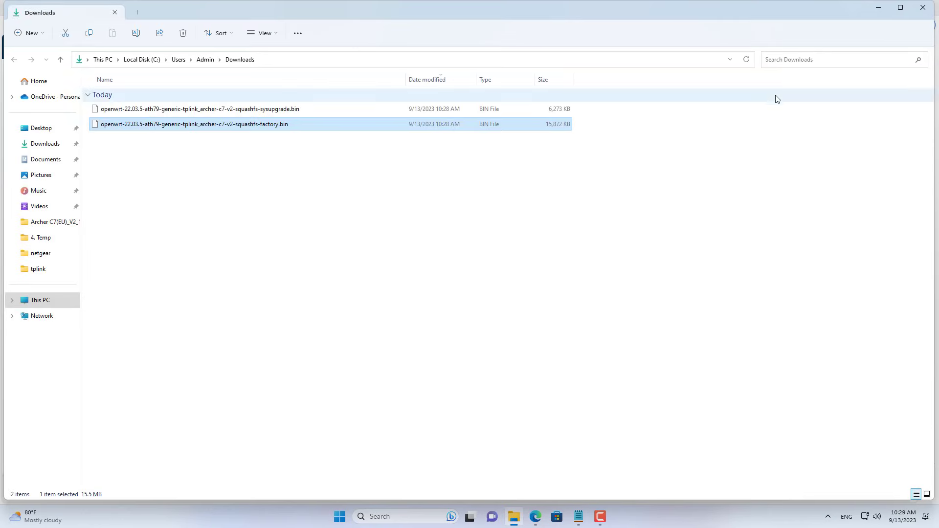
Step: Copy both Archer C7 v2 firmware .bin files from Downloads and close the window
drag(158, 165, 234, 103)
click(241, 171)
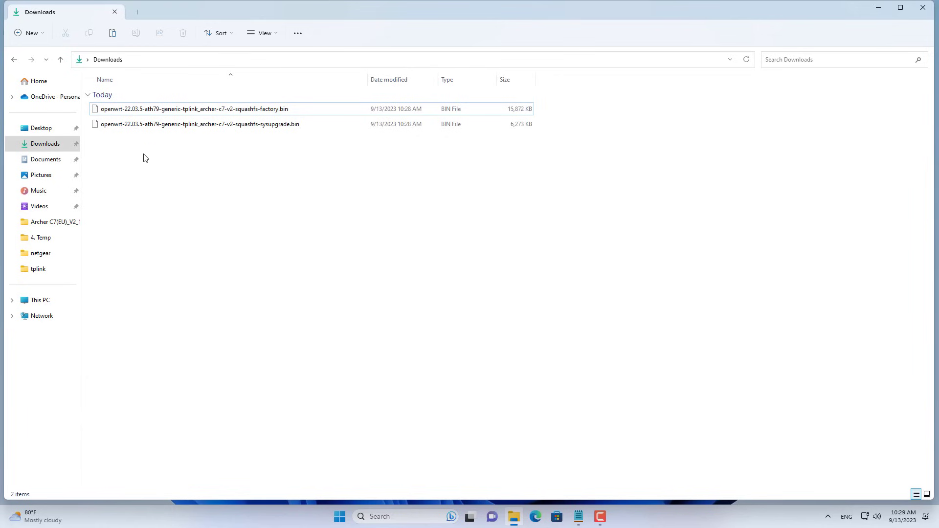
drag(144, 157, 179, 111)
right_click(179, 111)
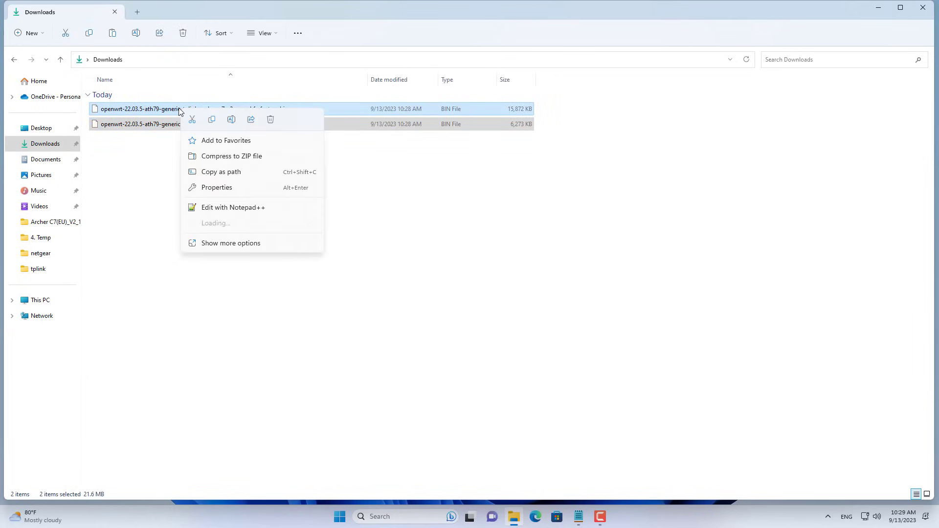
click(212, 120)
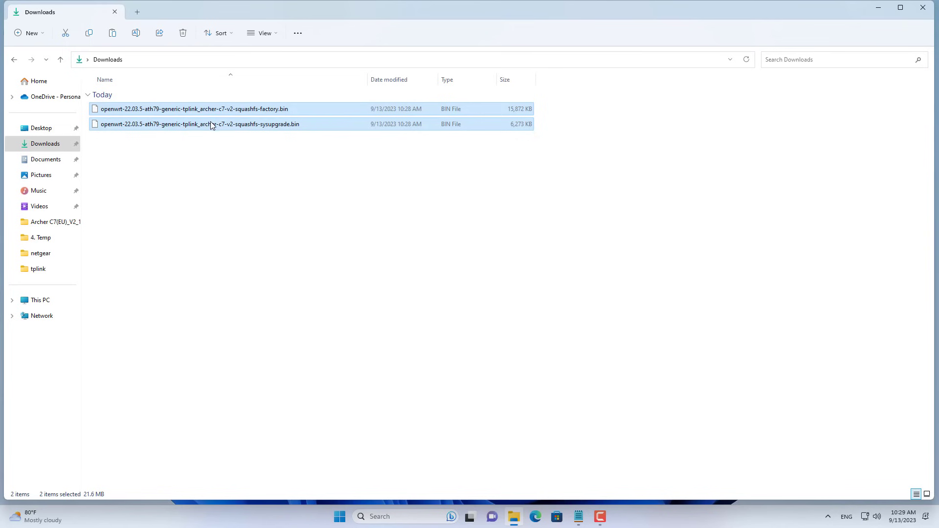
click(923, 8)
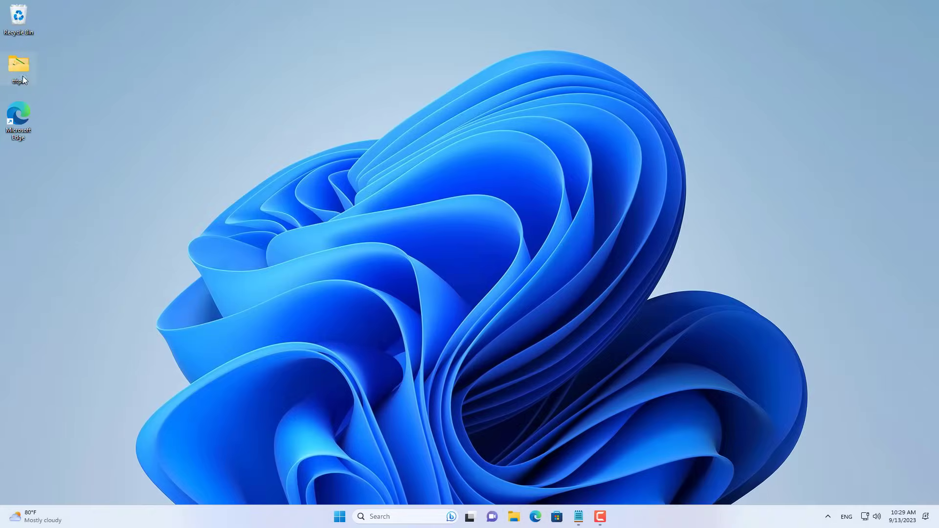
Step: Paste the firmware files into the desktop tftpd folder and widen the name column
double_click(22, 68)
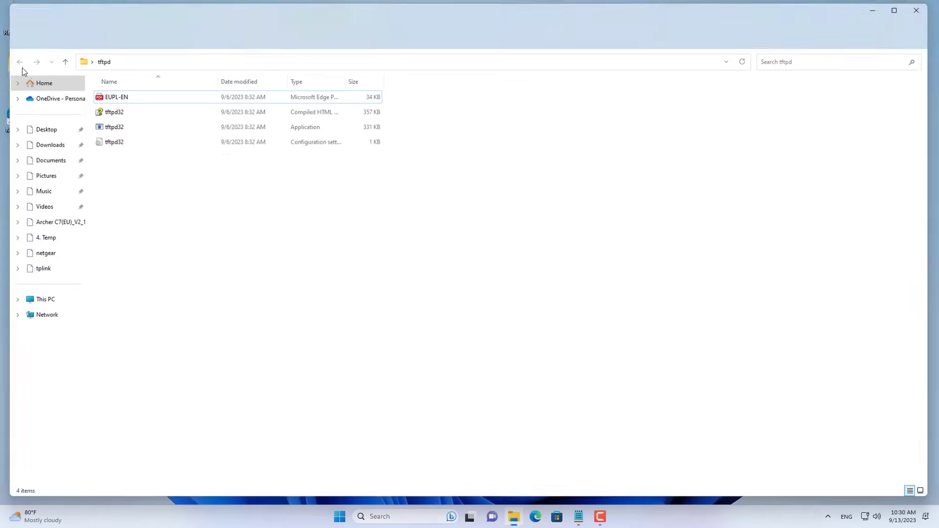
right_click(177, 190)
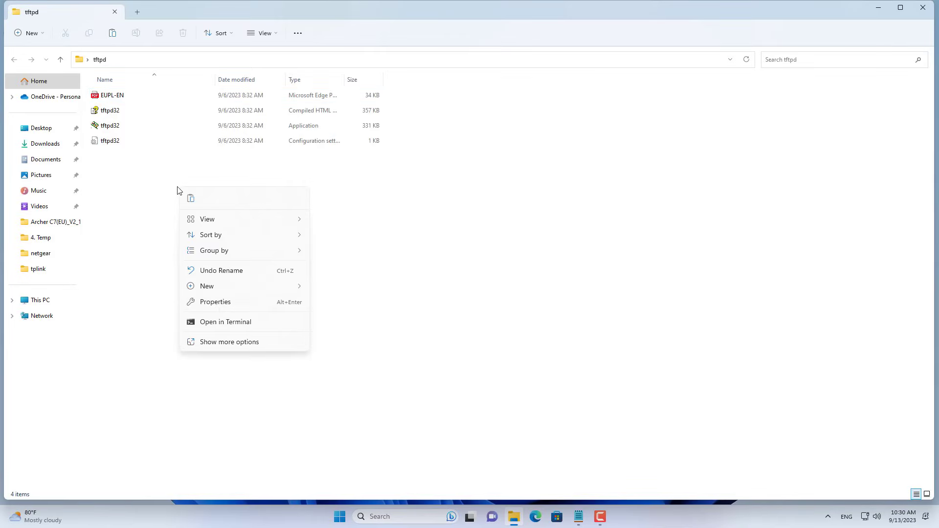
click(191, 199)
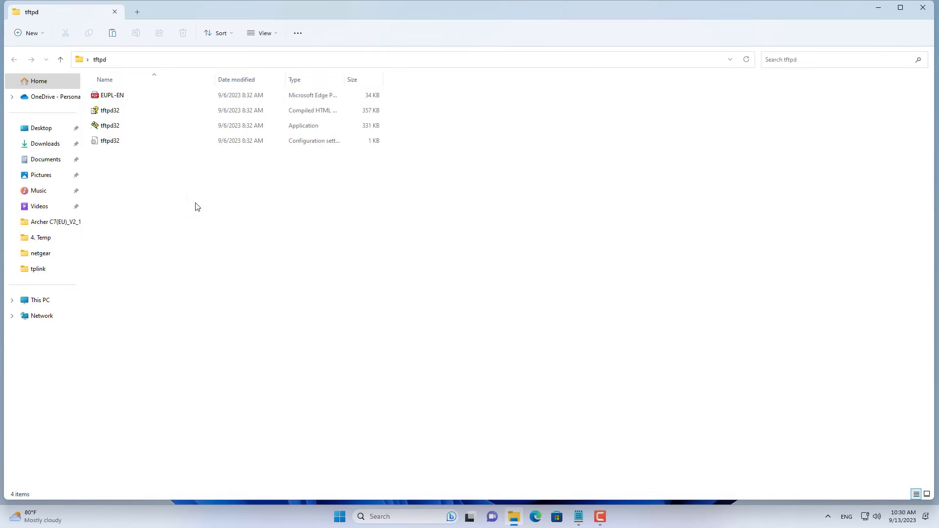
click(209, 224)
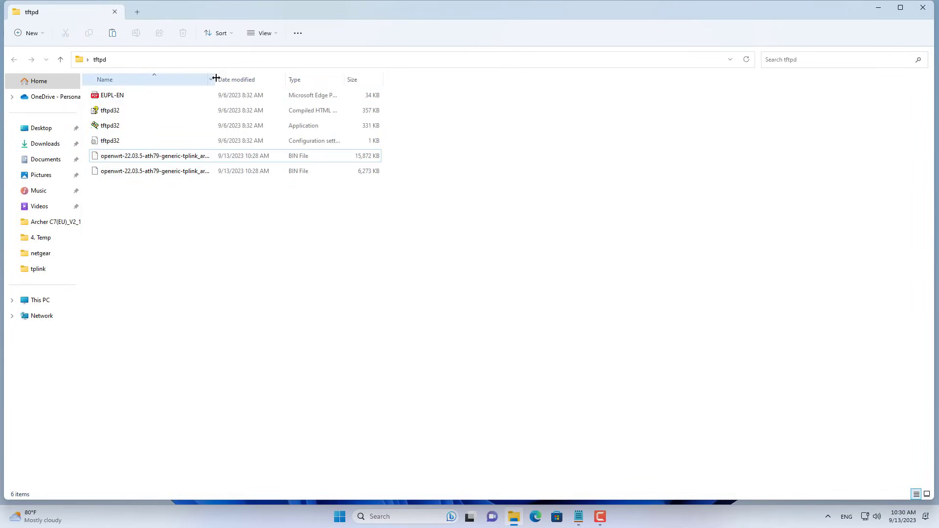
drag(215, 80, 320, 87)
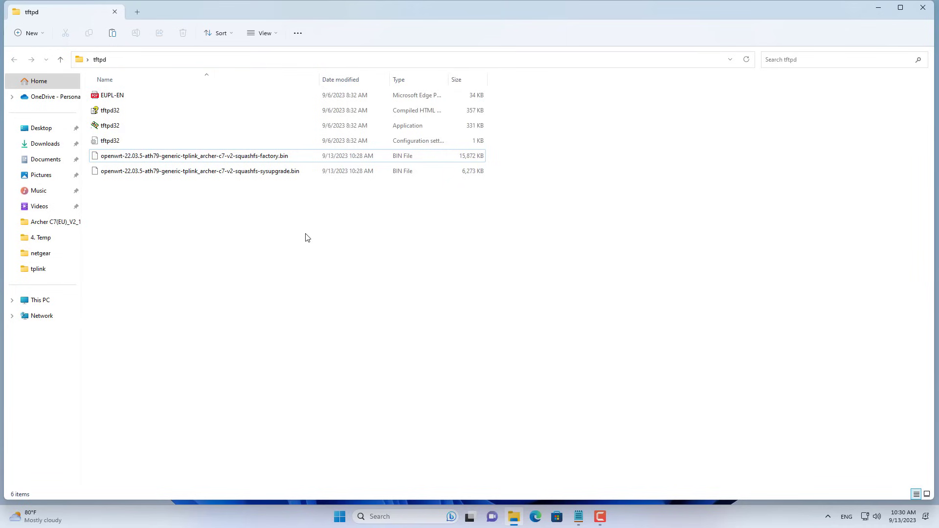
click(151, 161)
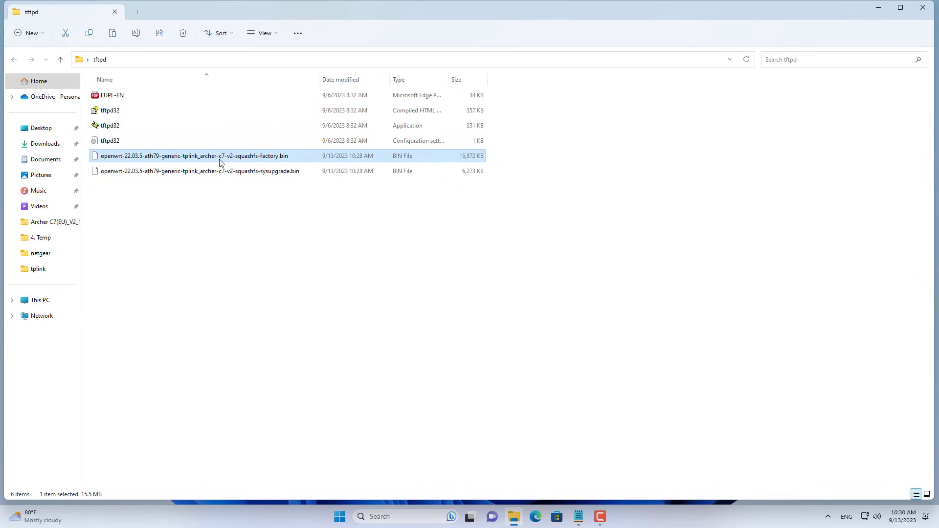
right_click(263, 161)
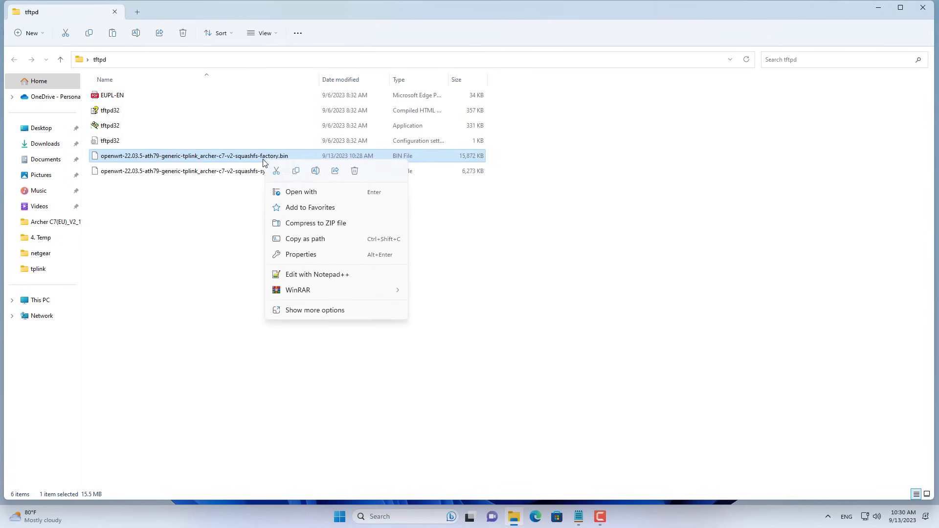
Step: Rename the factory firmware file in the tftpd folder to ArcherC7v2_tp_recovery.bin
click(315, 170)
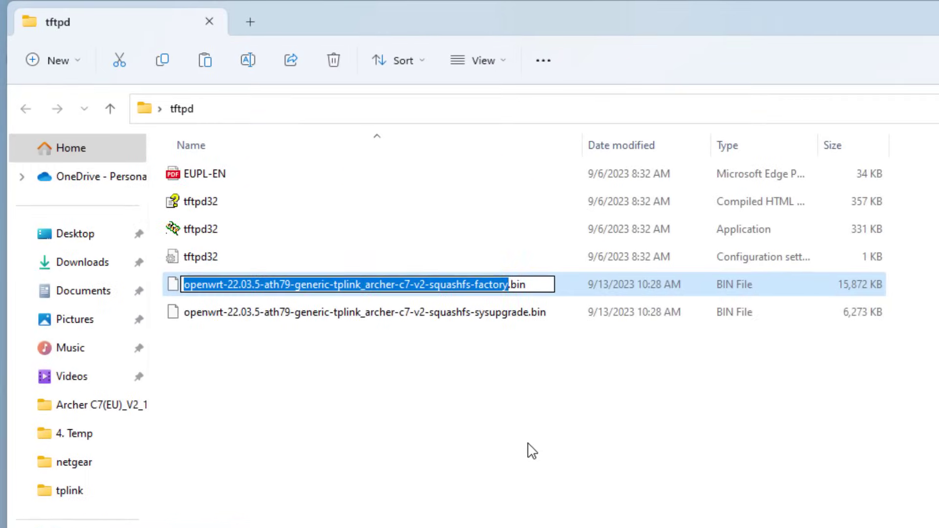
text(Ar)
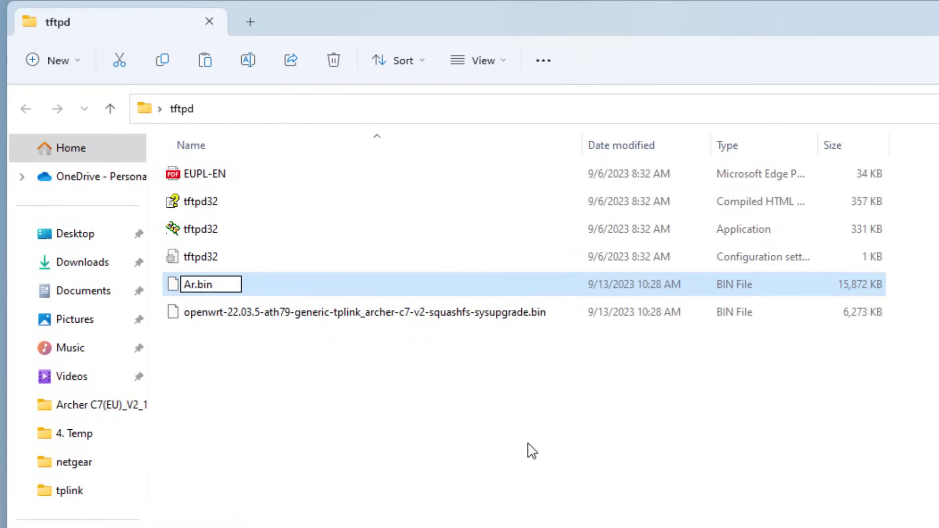
text(cher)
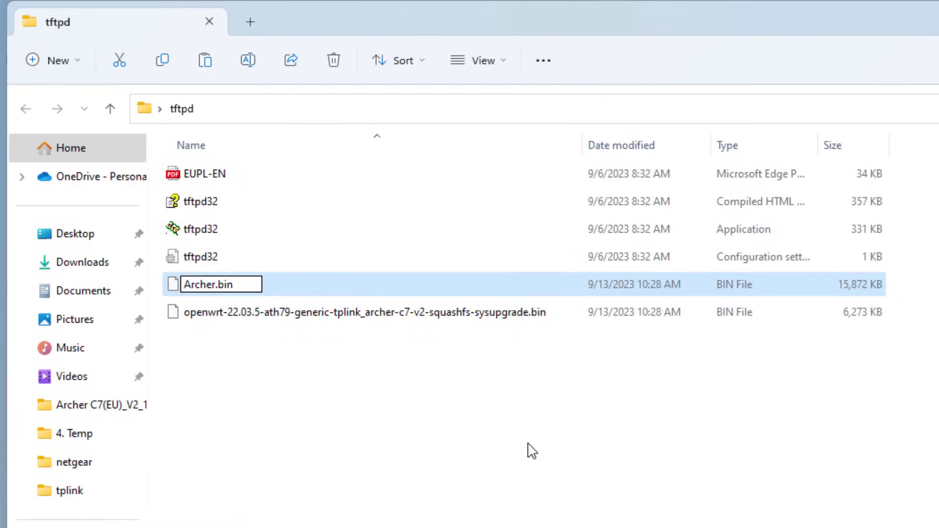
text(C7v2)
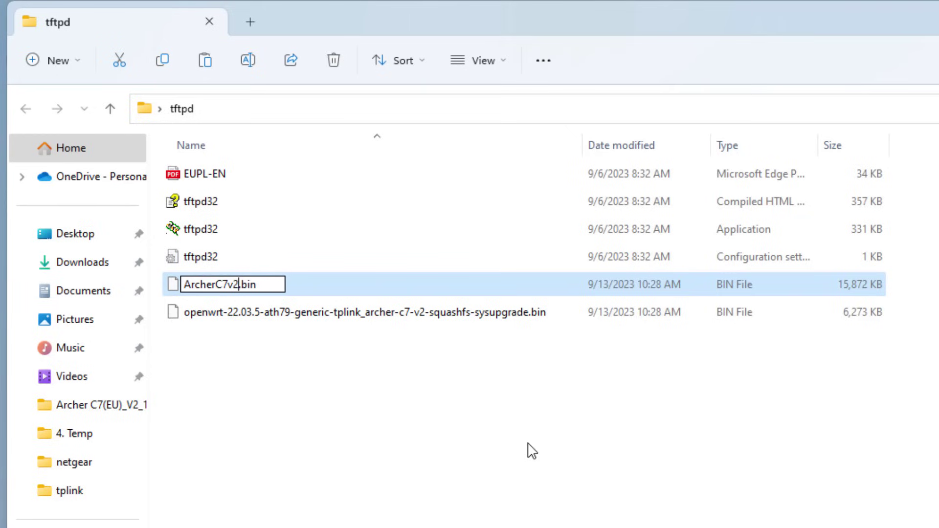
text(_tp_re)
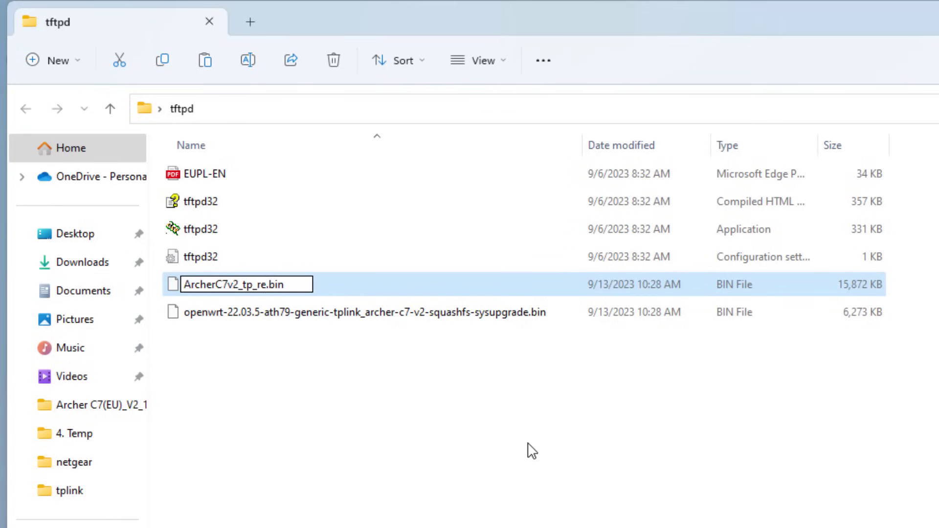
text(covery)
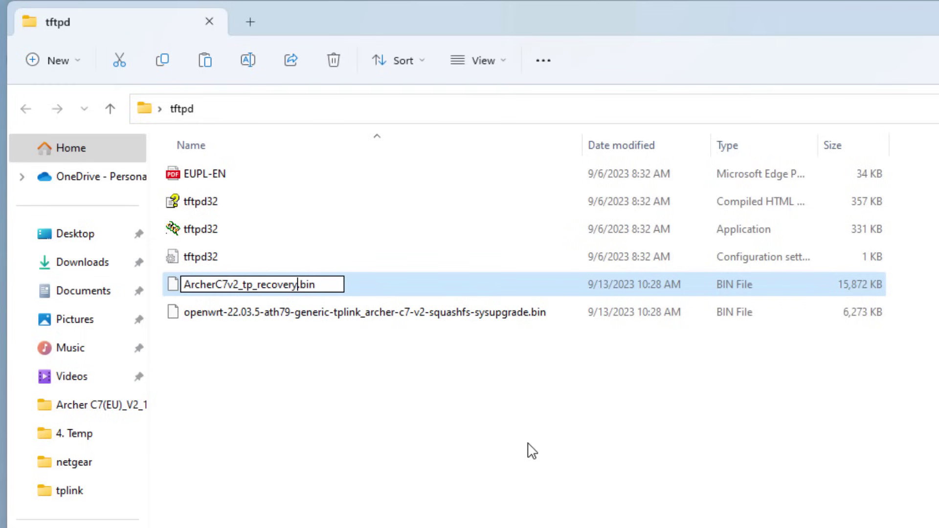
key(Return)
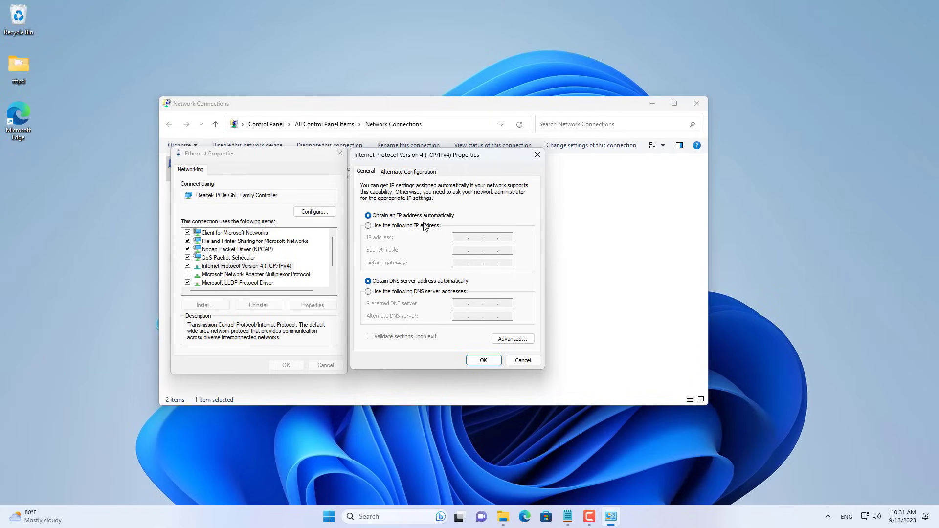
Step: Give the Ethernet adapter static IPv4 192.168.0.66 with subnet mask 255.255.255.0
click(424, 226)
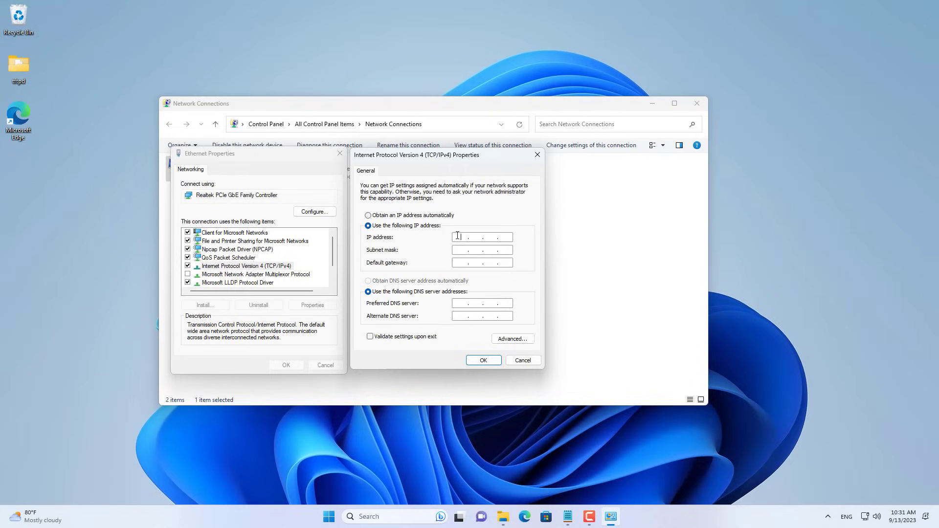
text(192 . 168)
key(Tab)
click(485, 362)
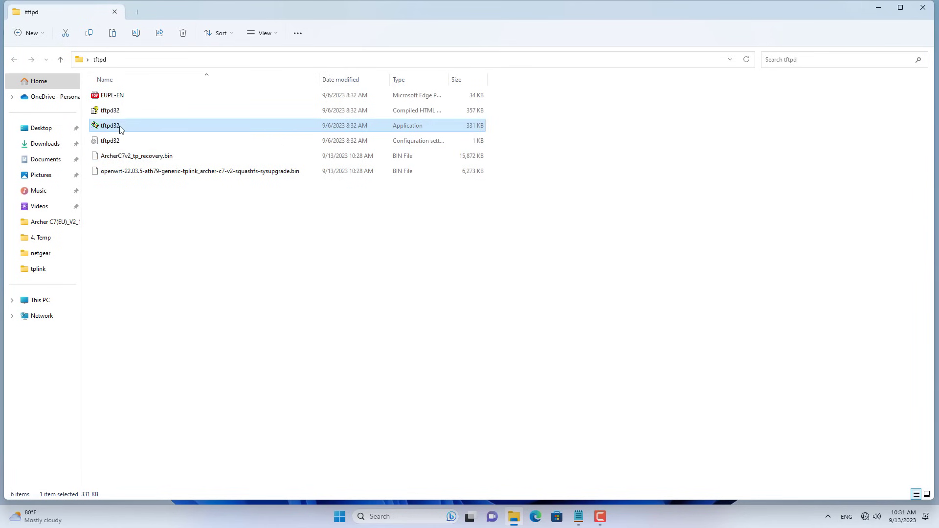
Step: Launch Tftpd32 and allow it through the firewall on private networks
double_click(119, 128)
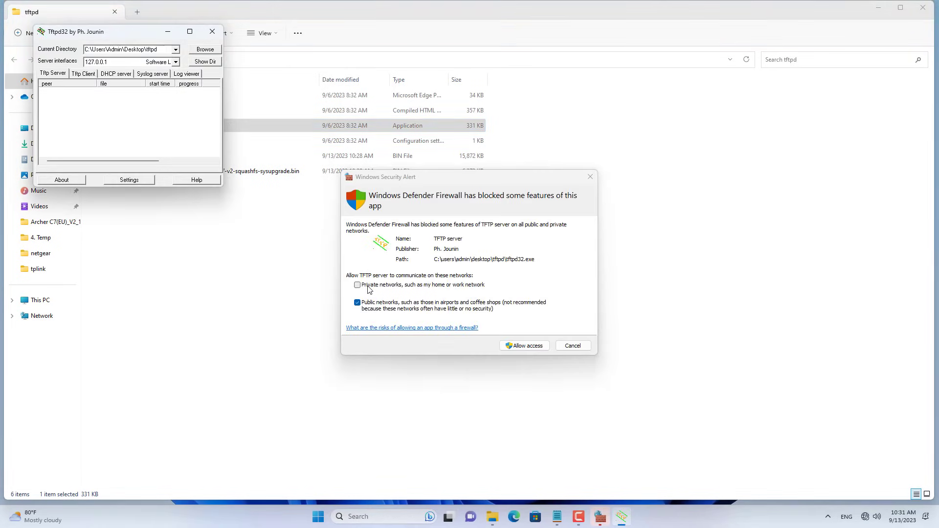
click(368, 287)
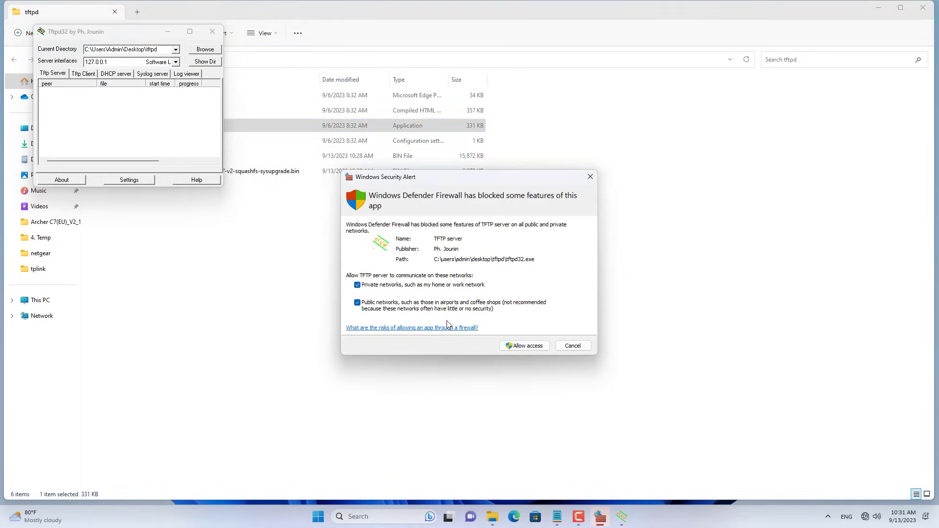
click(526, 346)
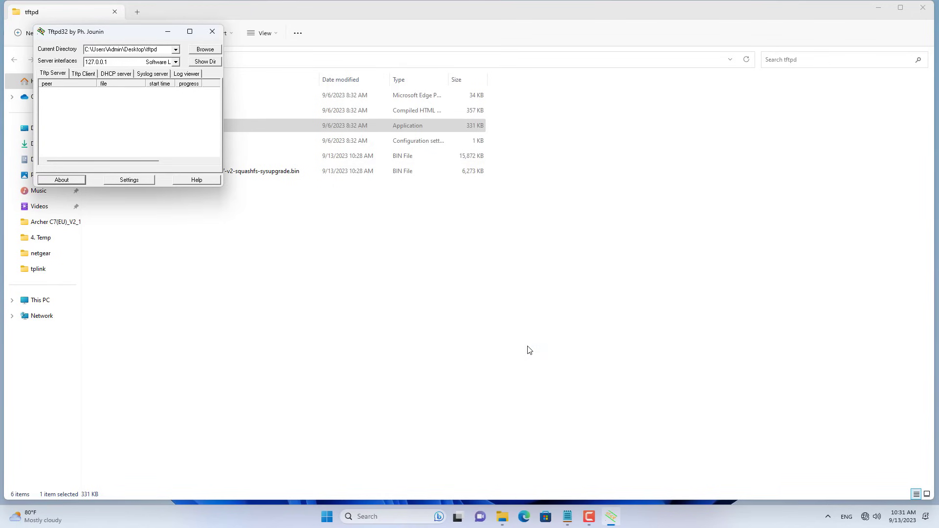
Step: Set Tftpd32's server interface to 192.168.0.66
click(878, 7)
drag(123, 40, 255, 57)
click(256, 78)
click(254, 96)
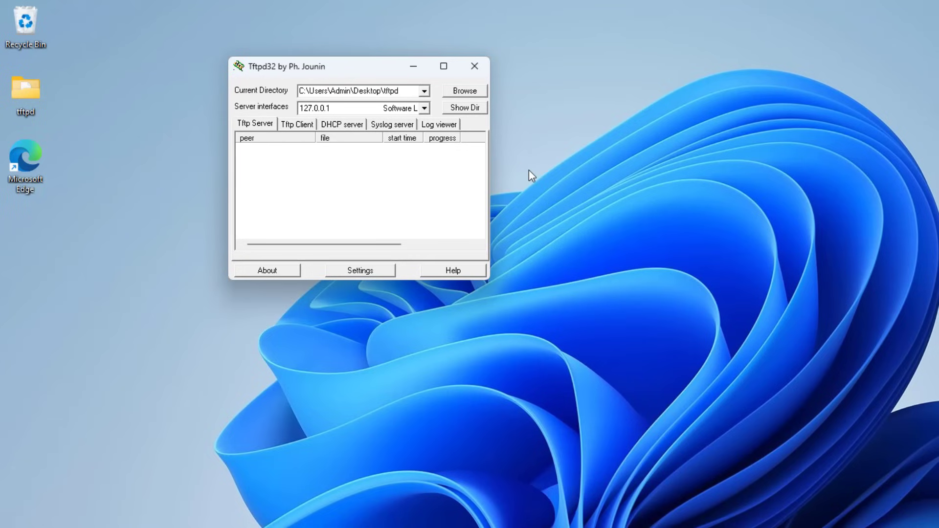
Step: Check the transfer log showing ArcherC7v2_tp_recovery.bin sent to 192.168.0.86
click(431, 125)
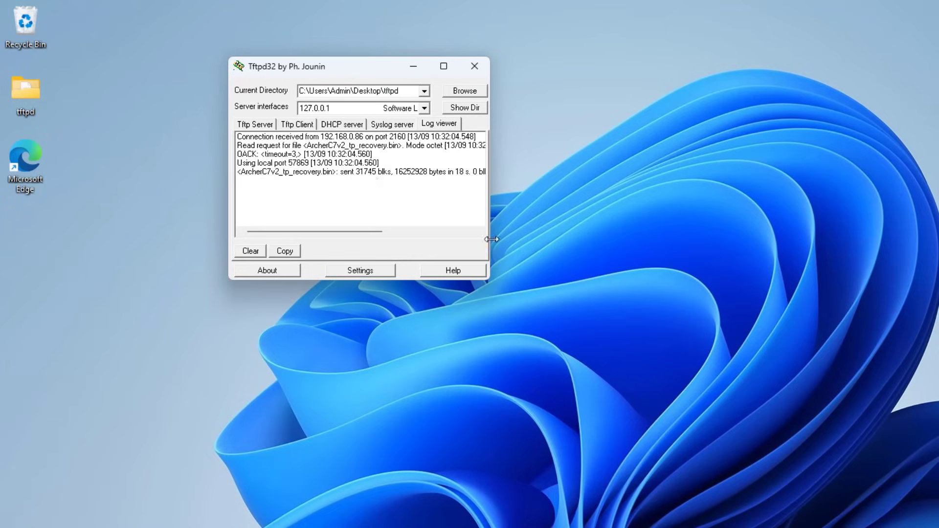
drag(492, 239, 746, 221)
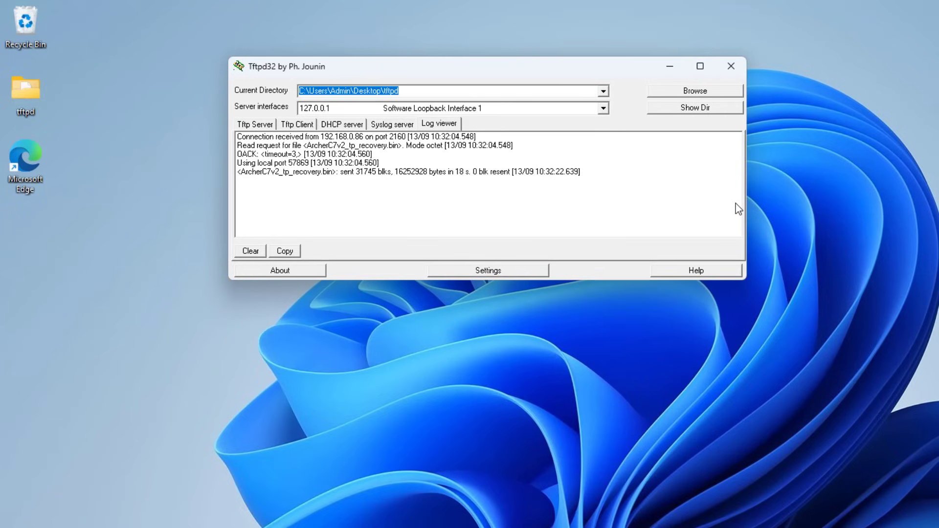
drag(407, 137, 377, 178)
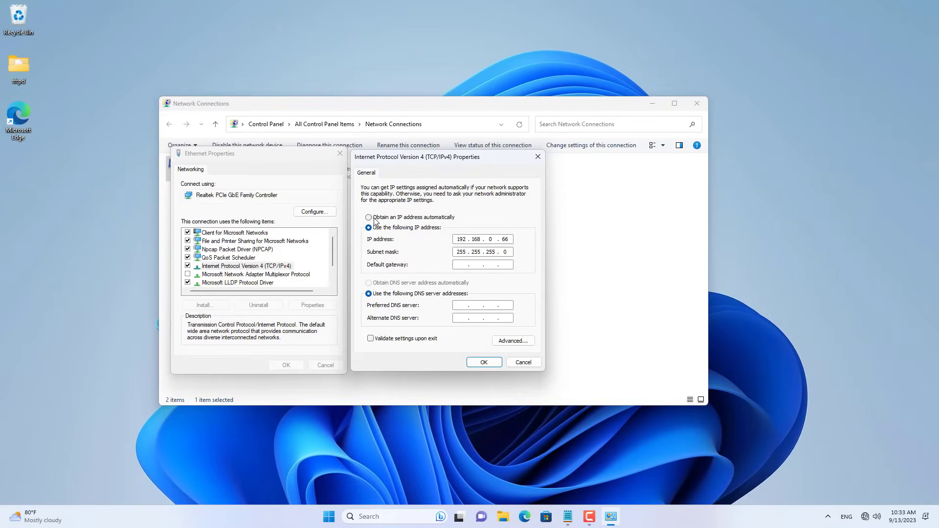
Step: Switch Ethernet IPv4 back to obtaining the IP address and DNS servers automatically
click(384, 218)
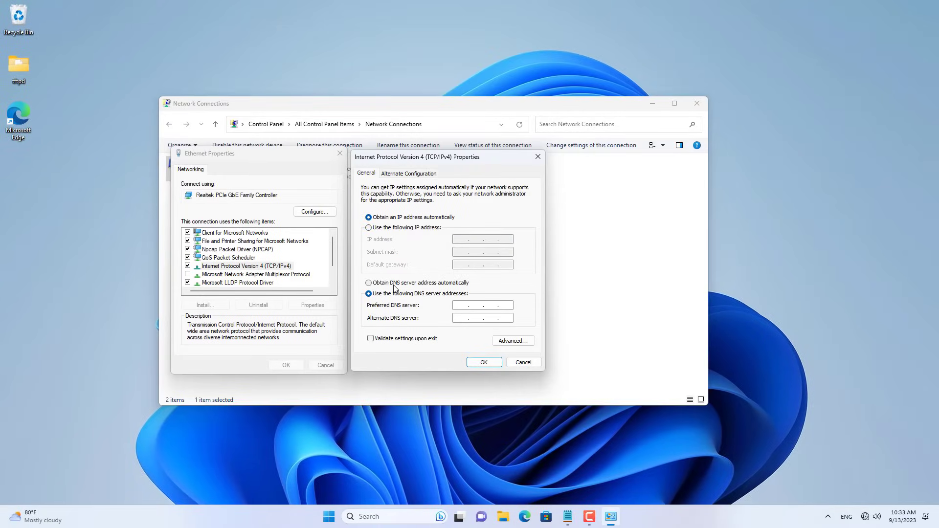
click(394, 284)
click(479, 361)
click(289, 363)
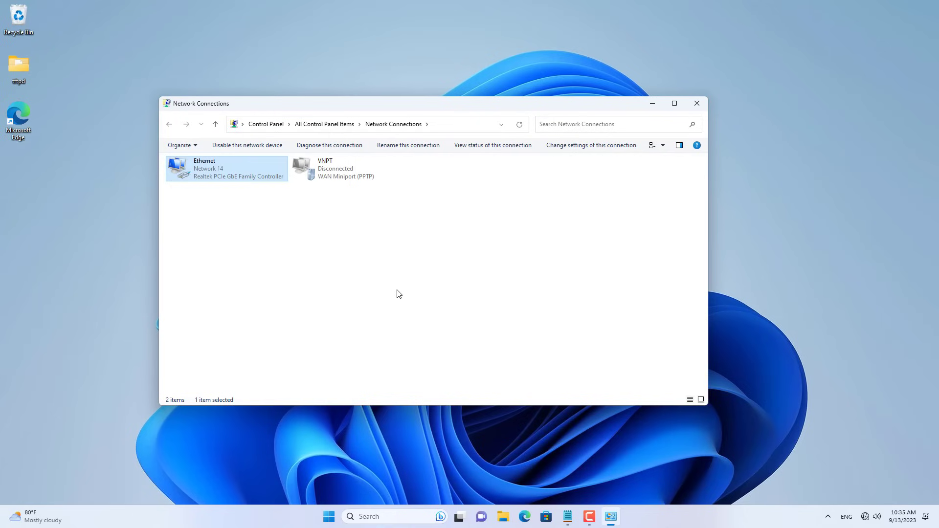
Step: Check Ethernet status details for address 192.168.1.181 from DHCP server 192.168.1.1
right_click(234, 176)
click(255, 194)
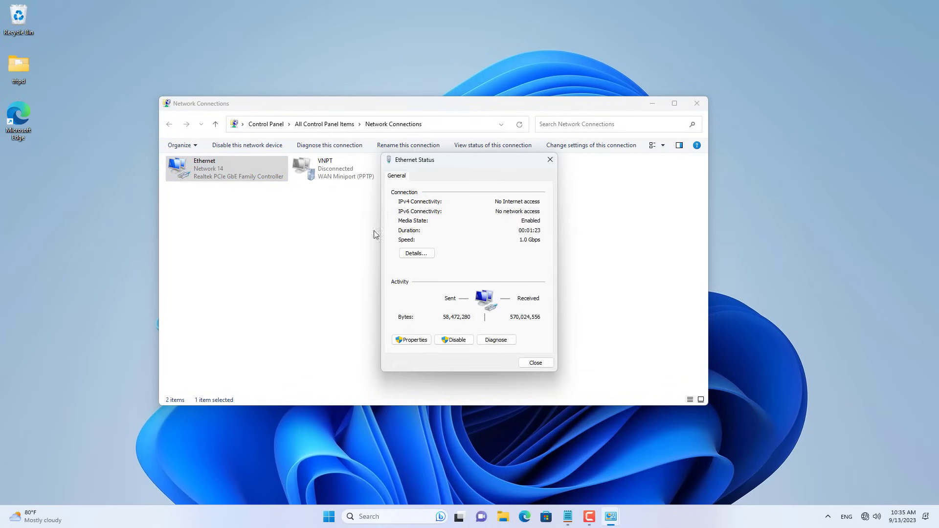
click(417, 254)
click(477, 247)
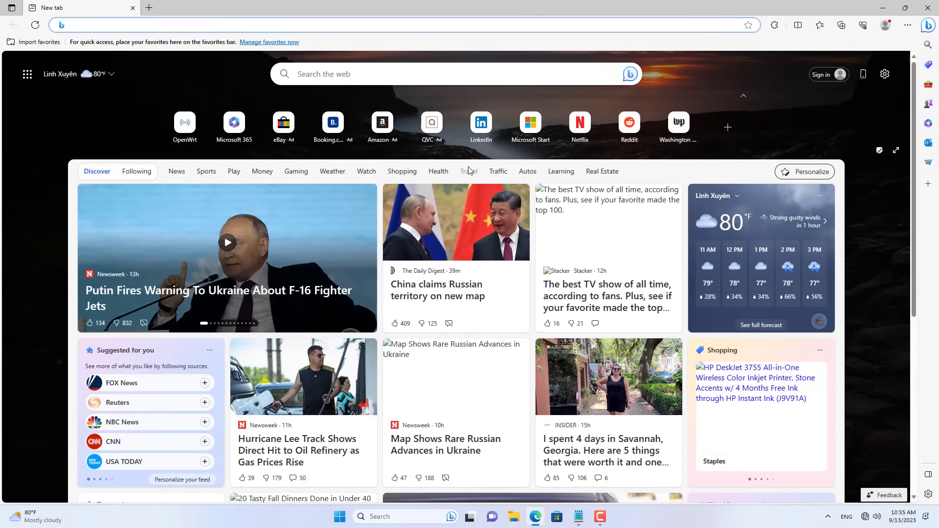
Step: Load LuCI at 192.168.1.1, showing OpenWrt 22.03.5 on the TP-Link Archer C7 v2
text(192.168.1.)
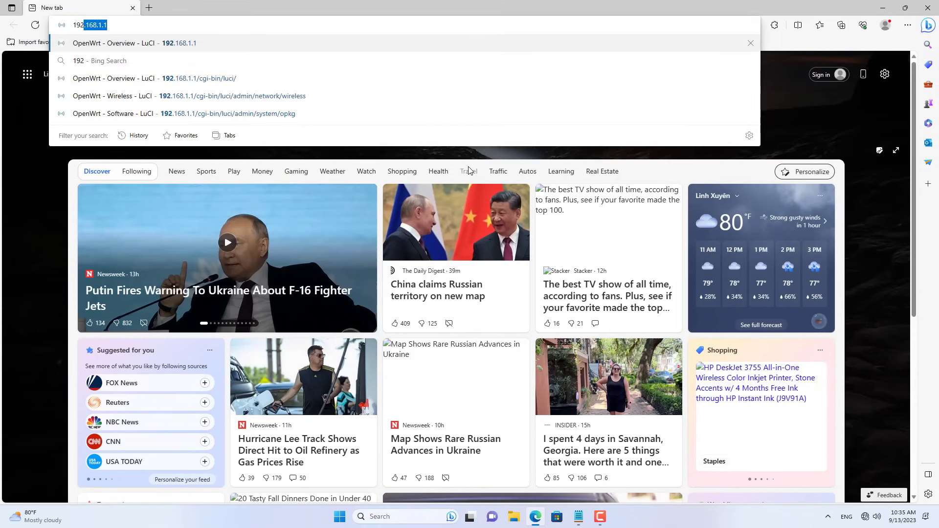
text(1)
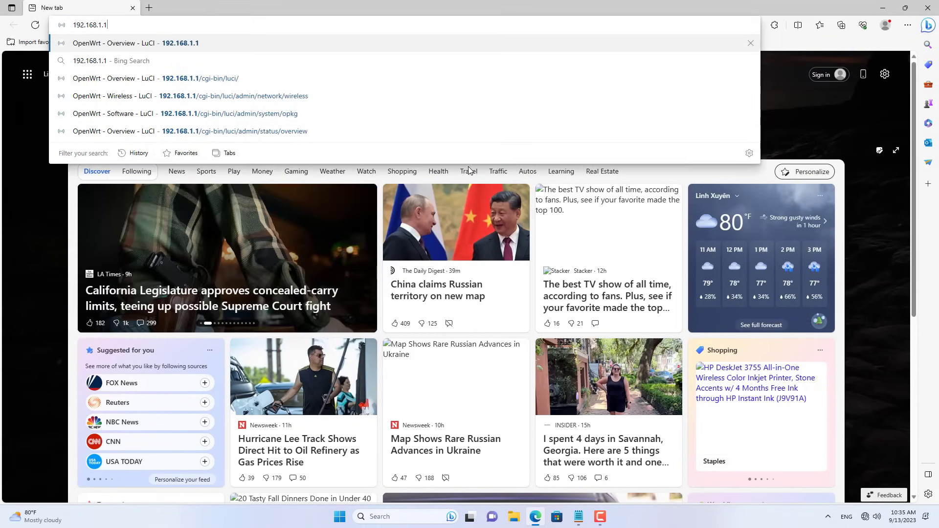
key(Return)
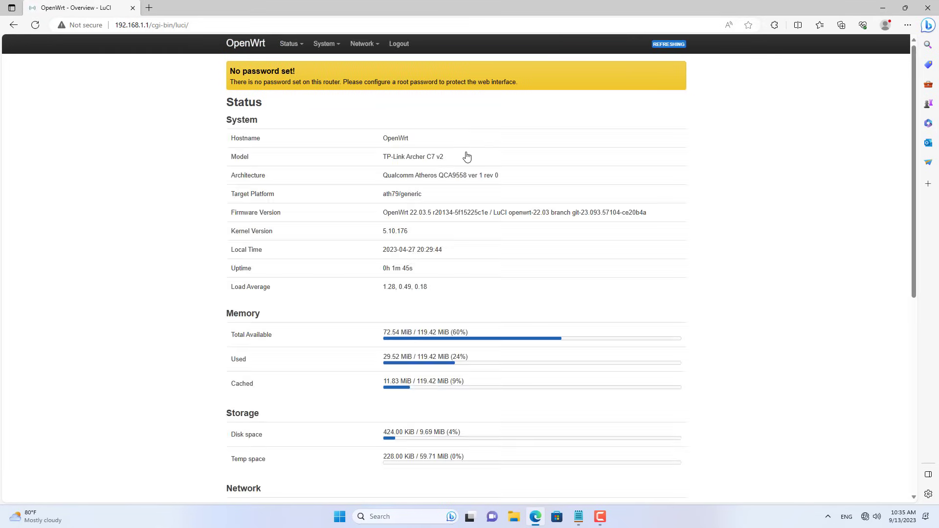
drag(384, 139, 447, 163)
click(541, 180)
mouse_move(331, 49)
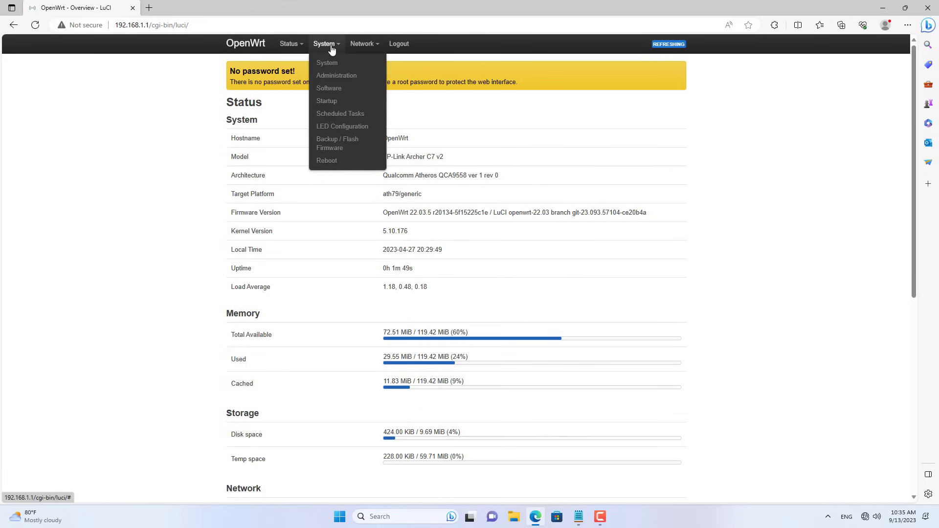
Step: Flash the OpenWrt 22.03.5 sysupgrade .bin image from Backup / Flash Firmware
click(344, 147)
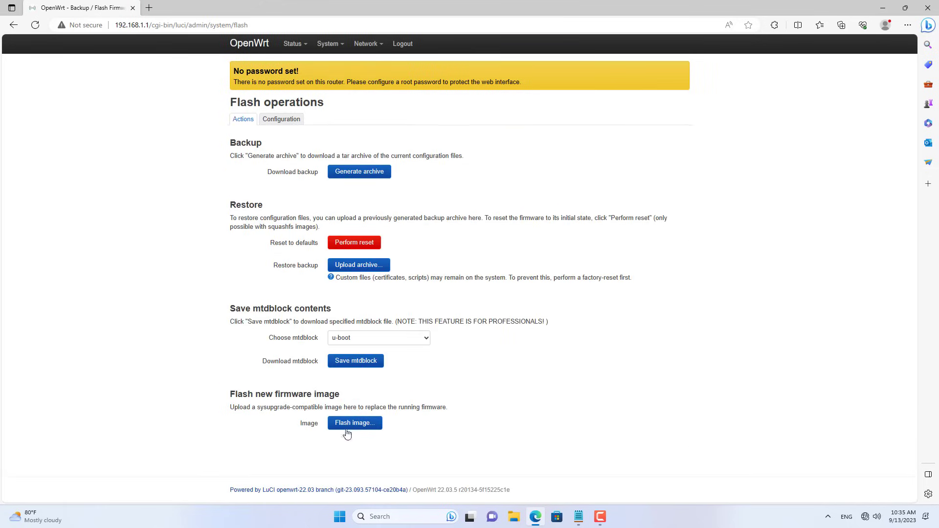
click(350, 424)
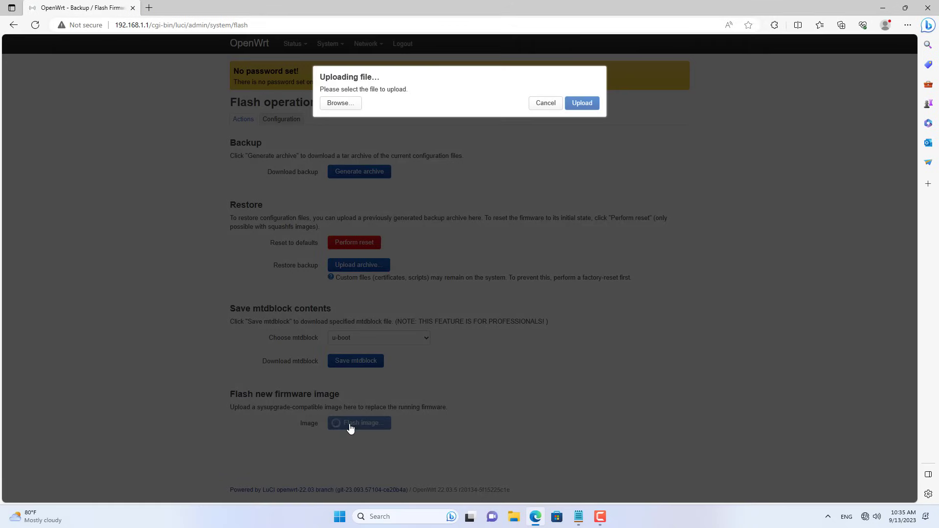
click(351, 104)
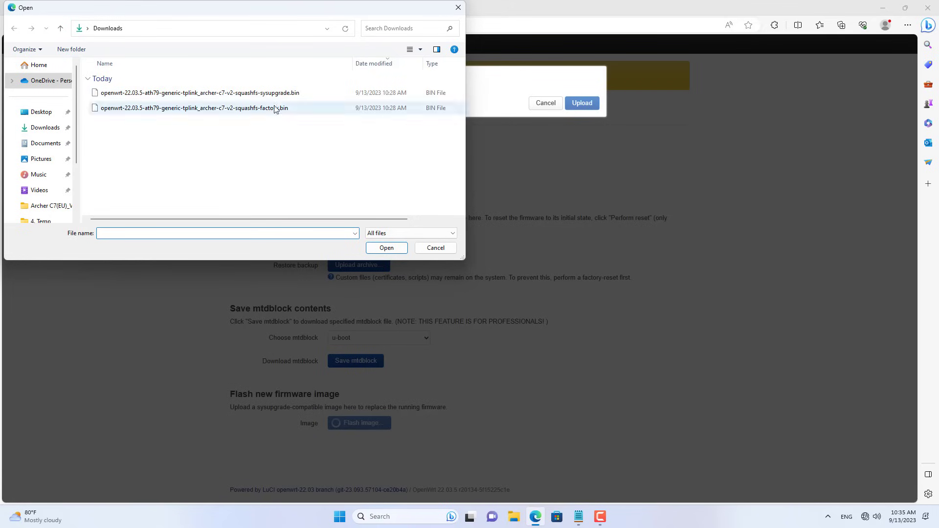
click(228, 93)
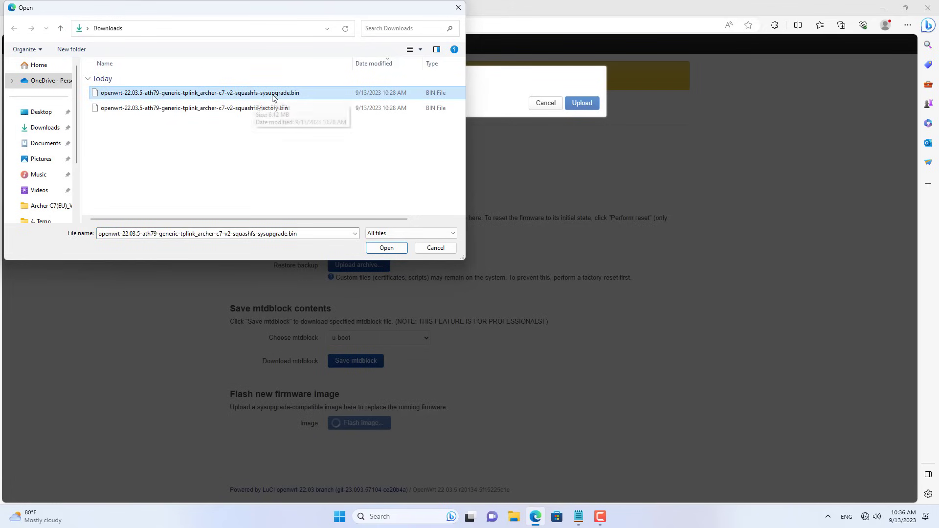
click(387, 247)
click(581, 119)
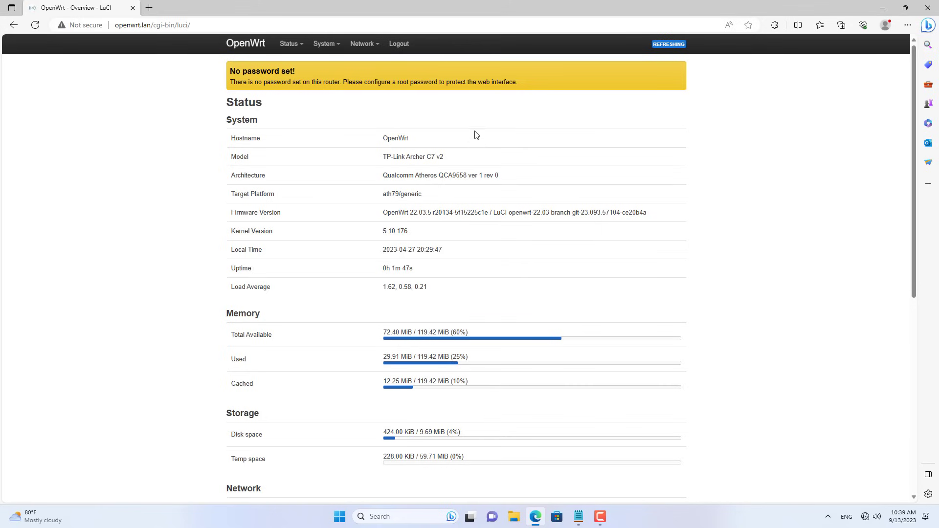
mouse_move(366, 48)
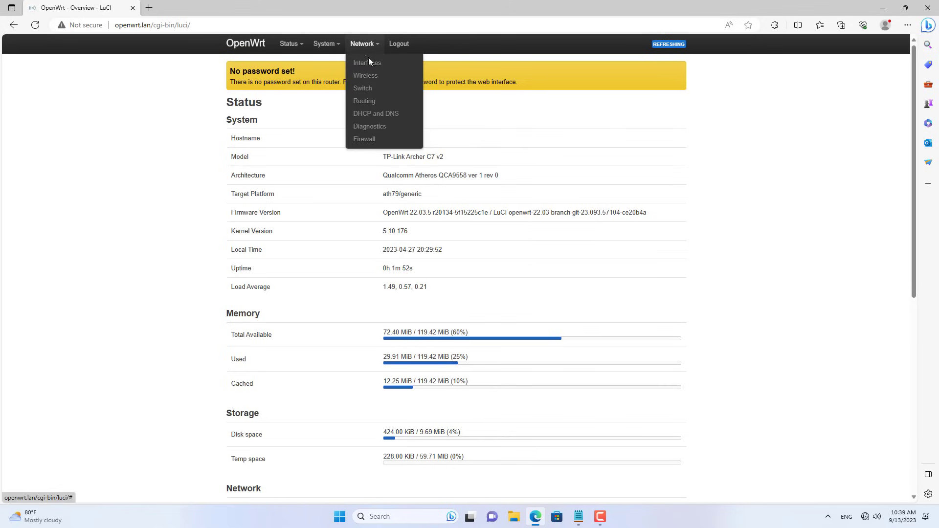
Step: Change the lan interface IPv4 address to 192.168.10.1 and apply, keeping settings
click(368, 63)
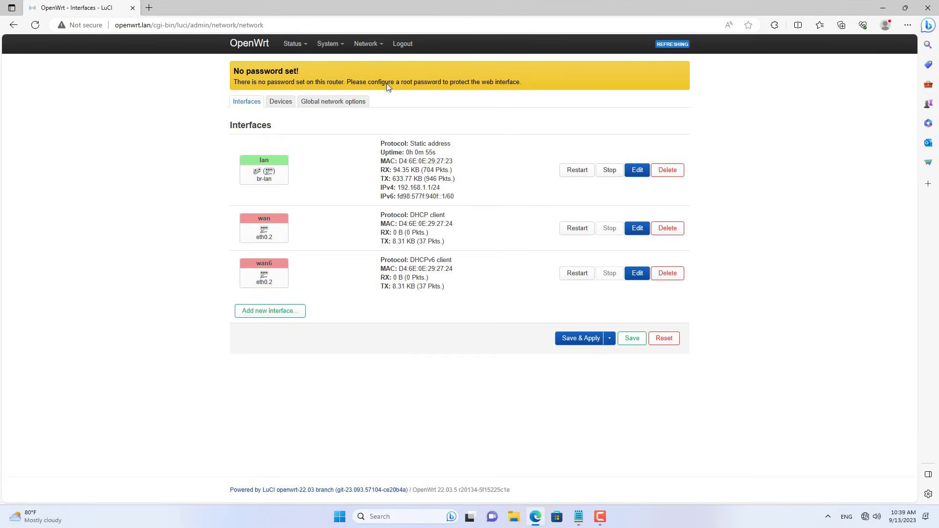
click(637, 171)
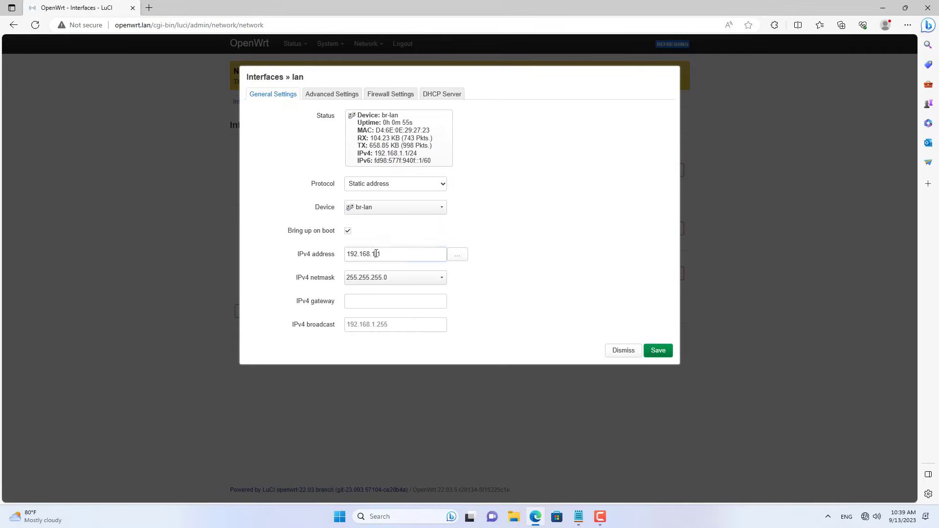
click(376, 254)
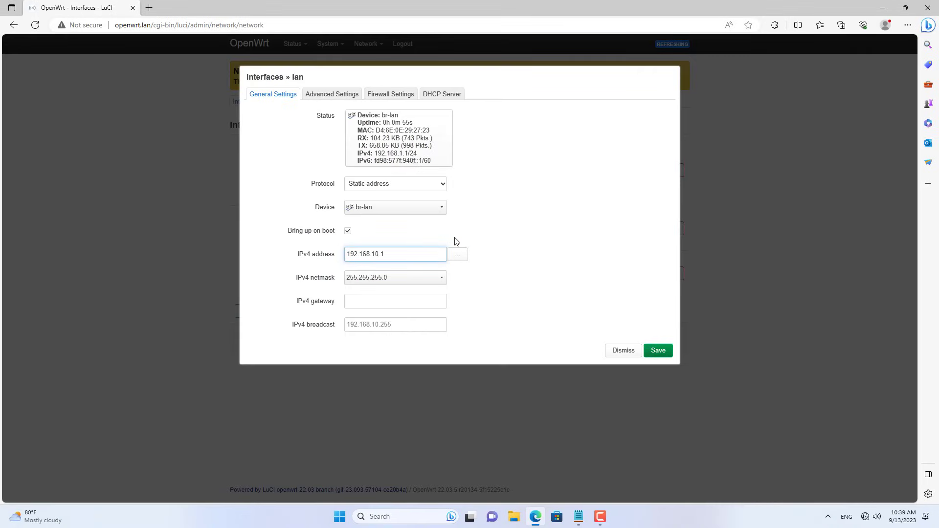
click(654, 352)
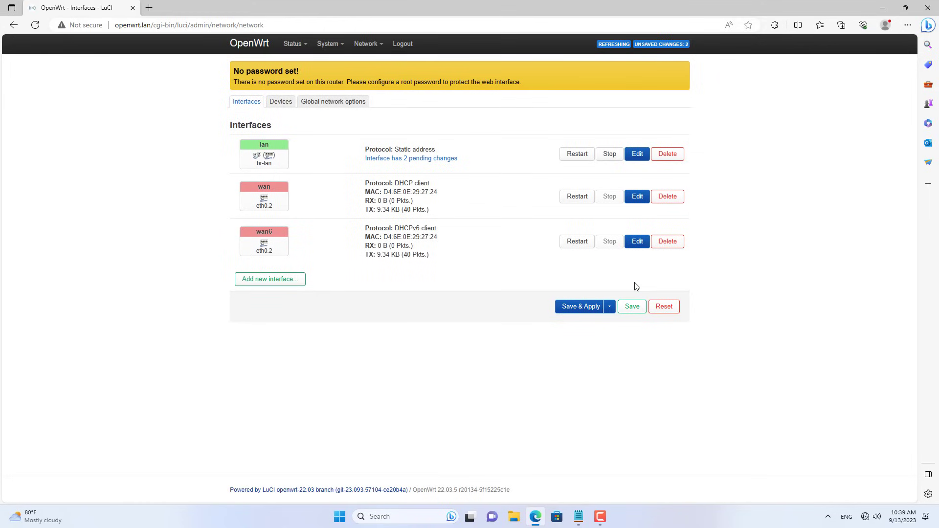
click(587, 309)
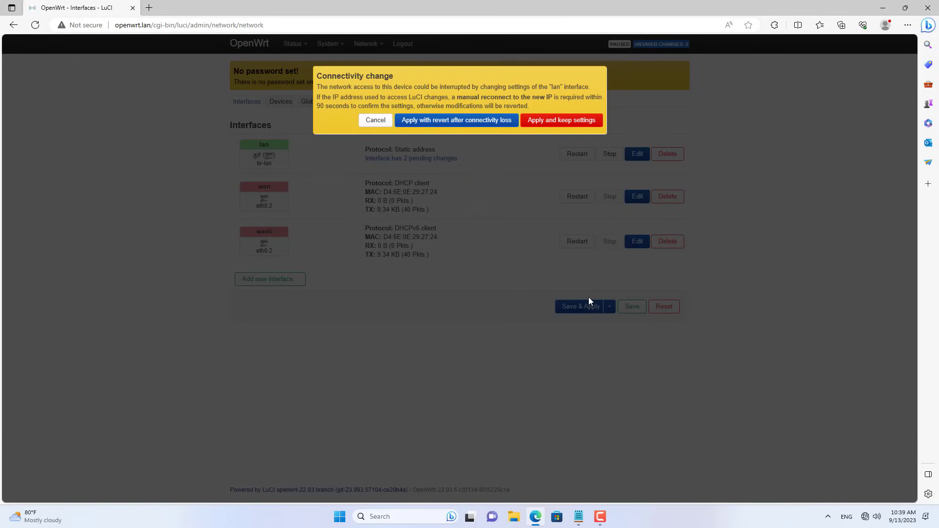
click(555, 122)
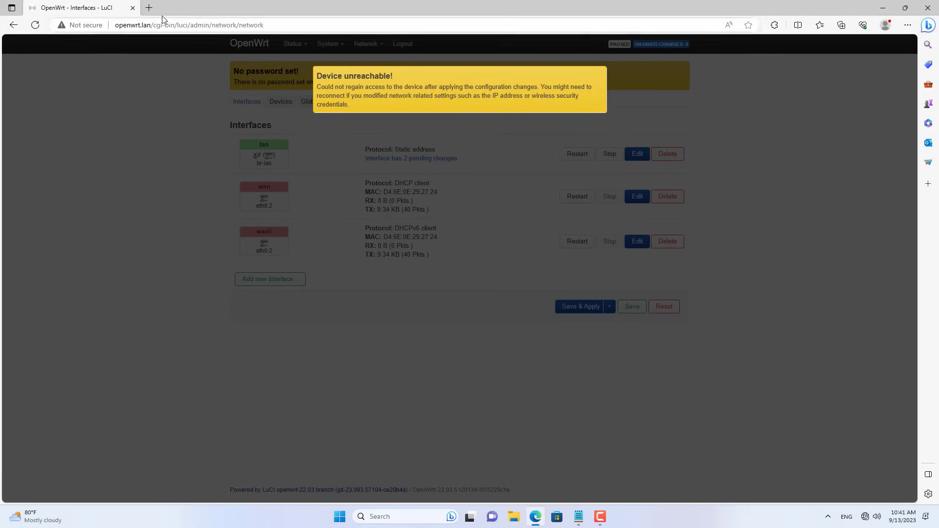
click(149, 8)
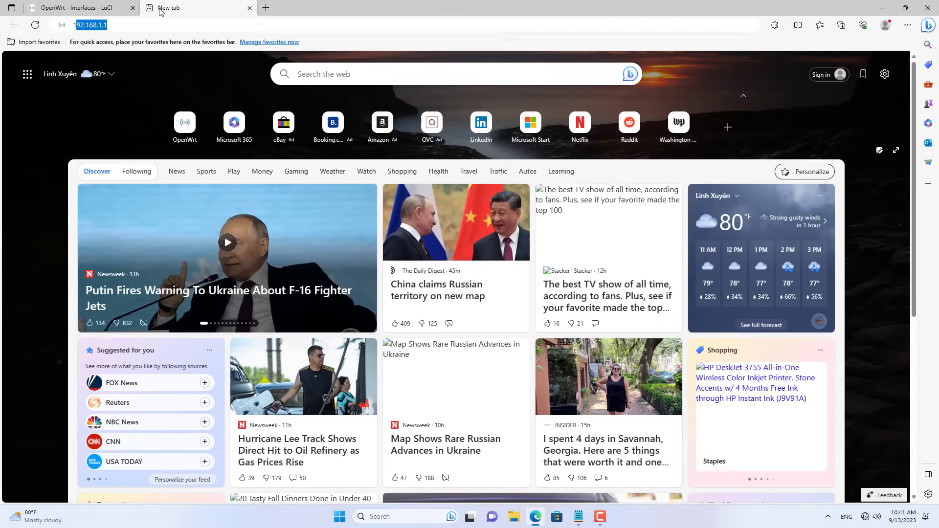
Step: Open LuCI at 192.168.10.1 and review the lease 192.168.10.181 and upstream 192.168.1.100
text(192.168.10.1)
key(Return)
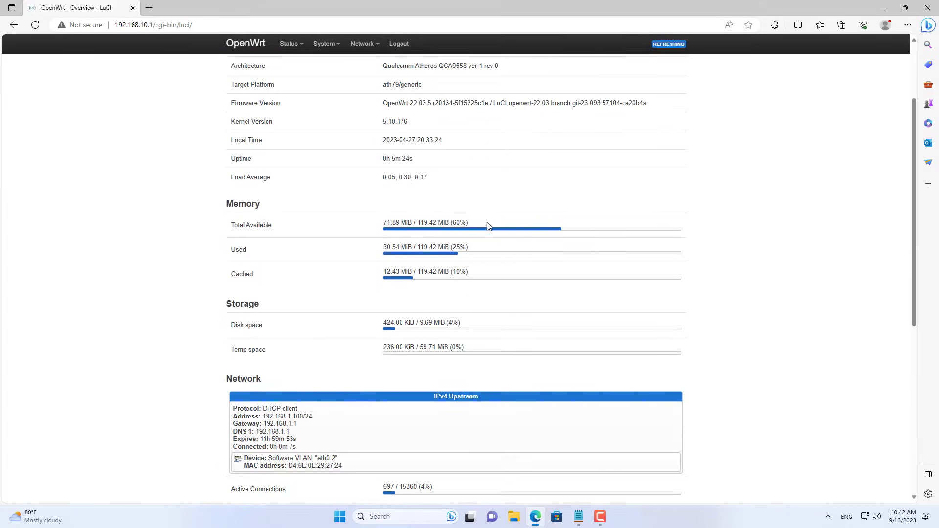
scroll(486, 224, down, 3)
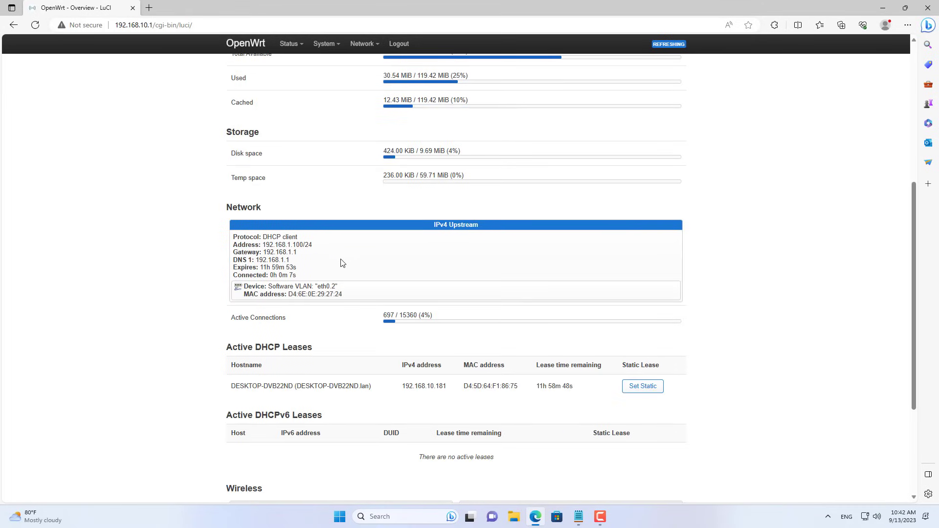
scroll(342, 263, up, 5)
Step: Filter installed software for wpad and remove wpad-basic-wolfssl
mouse_move(325, 46)
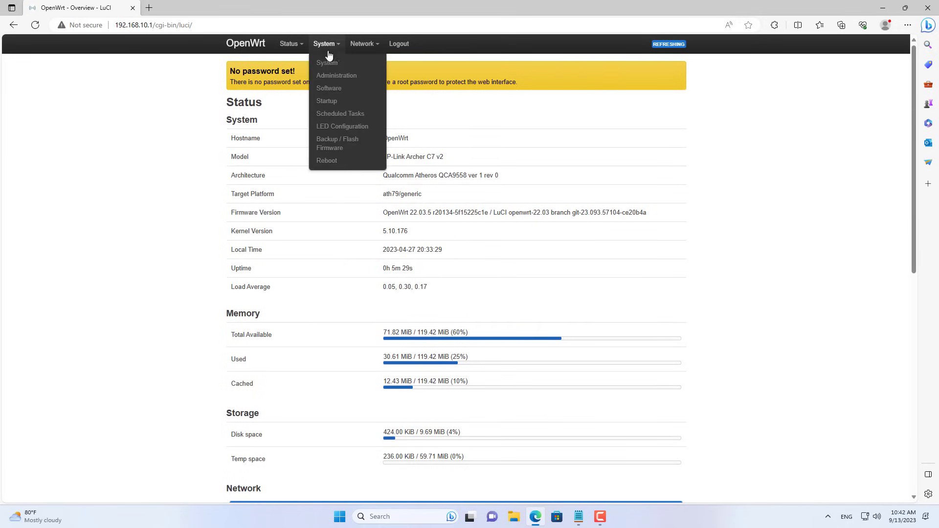
click(328, 89)
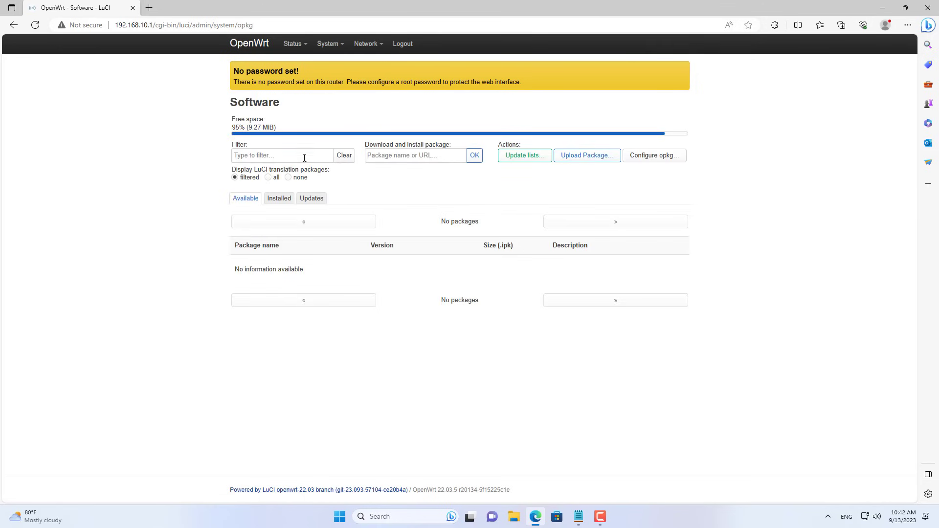
click(304, 157)
text(wpad)
click(285, 200)
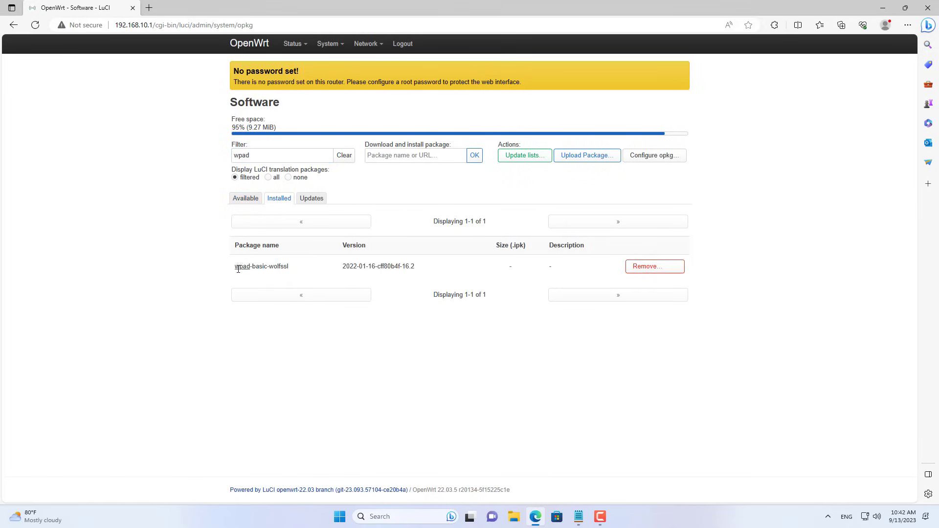
drag(237, 268, 300, 268)
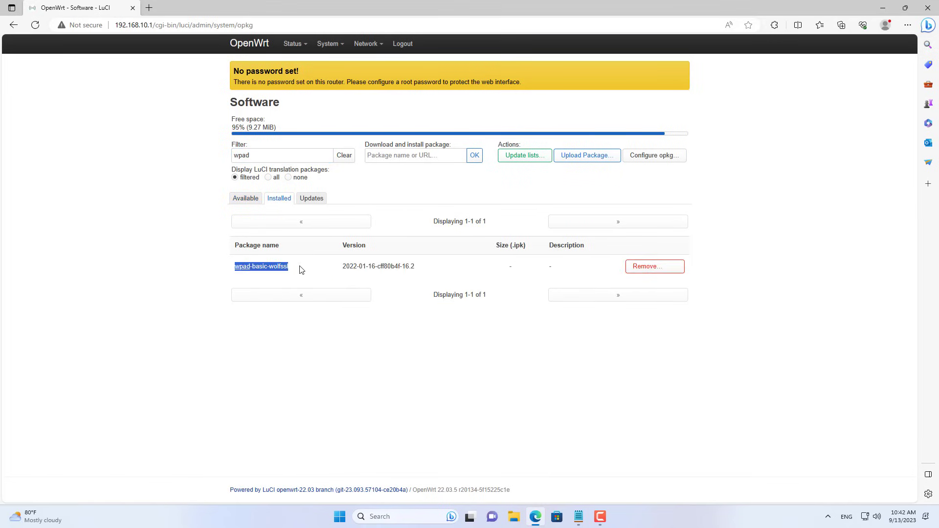
click(654, 272)
click(580, 116)
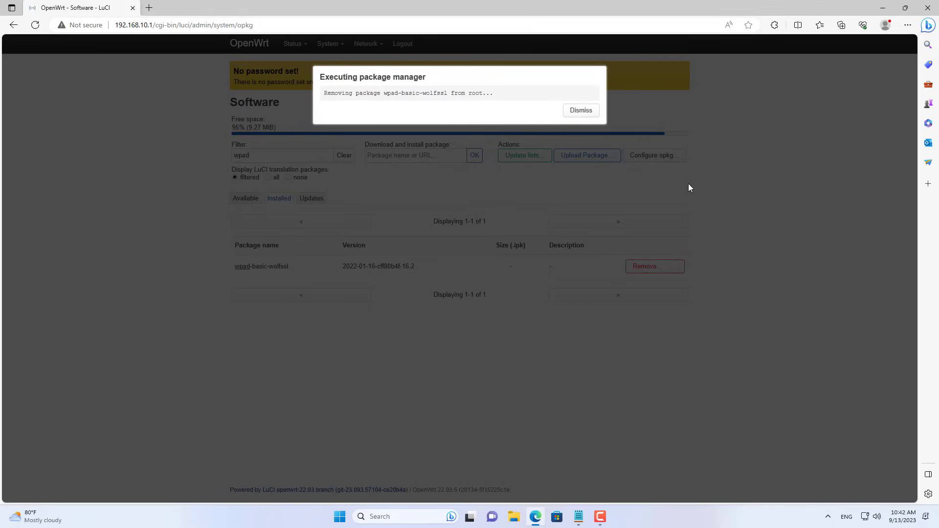
click(590, 113)
Step: Update the package lists and install wpad-mesh-openssl
click(245, 198)
click(518, 156)
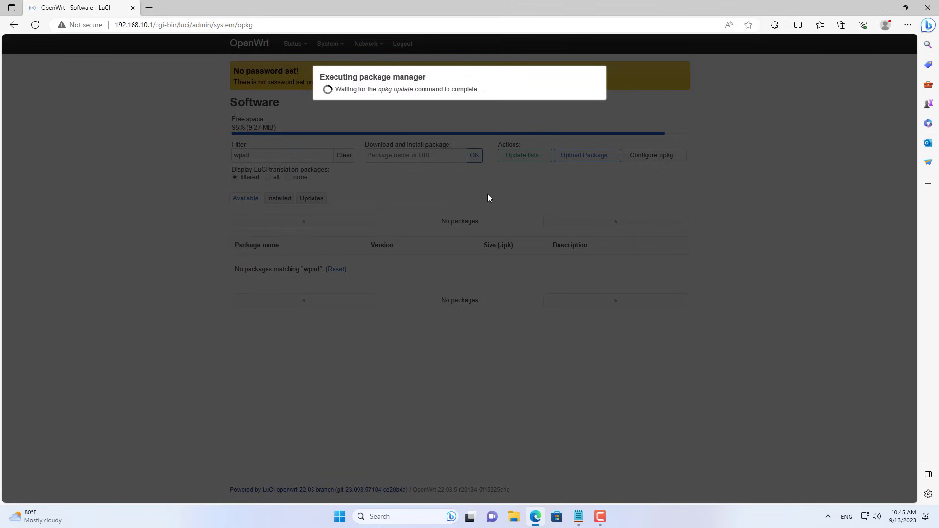
click(582, 432)
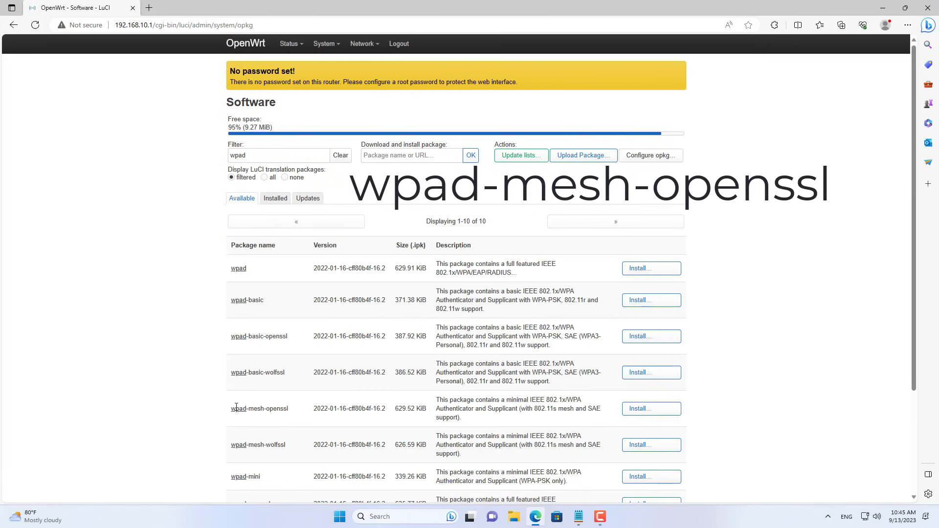
drag(232, 411, 291, 411)
click(636, 409)
click(585, 250)
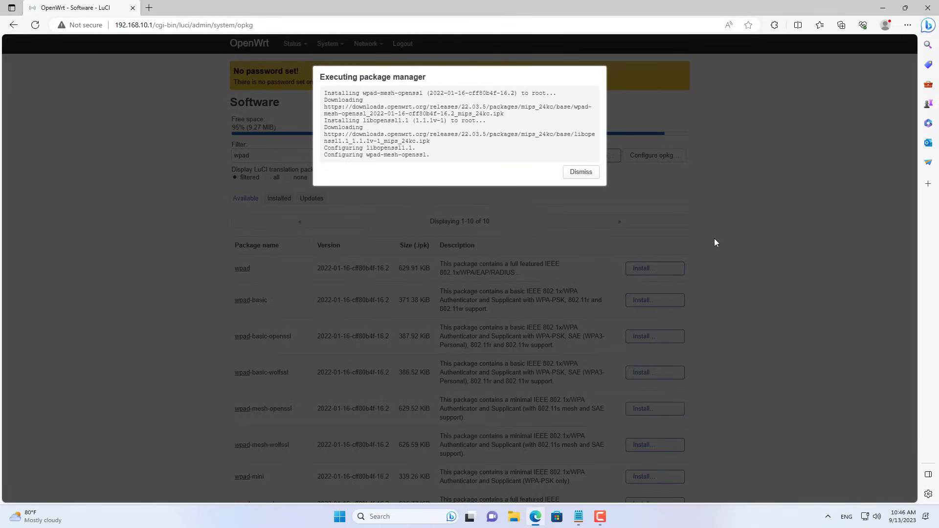
click(589, 176)
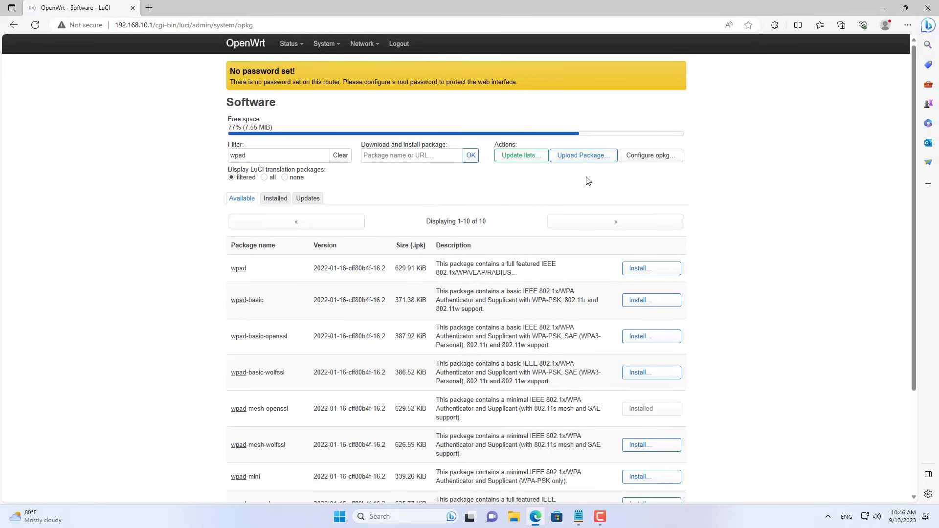
Step: Confirm wpad-mesh-openssl is the only installed wpad package
click(276, 199)
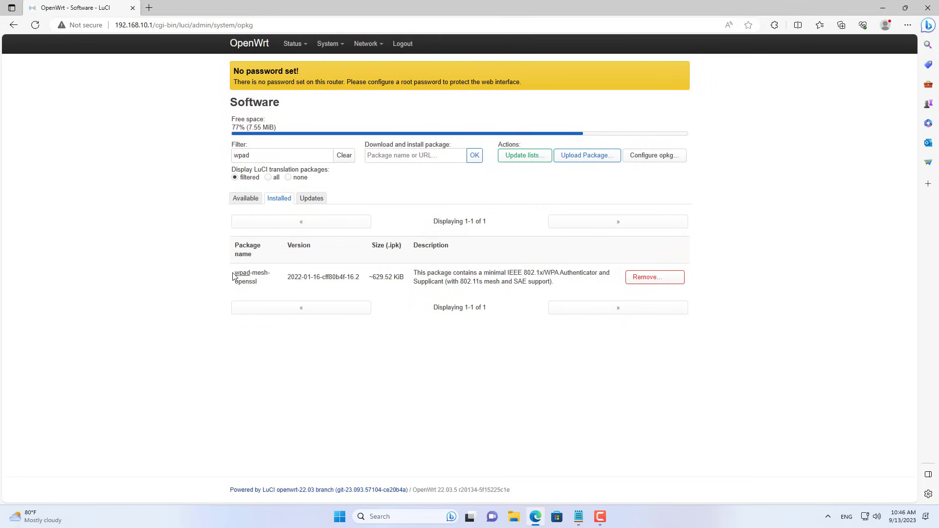
drag(247, 280, 258, 290)
click(193, 294)
Step: Enable the radio1 wireless network after checking the Router 1 mesh setup notes
mouse_move(377, 43)
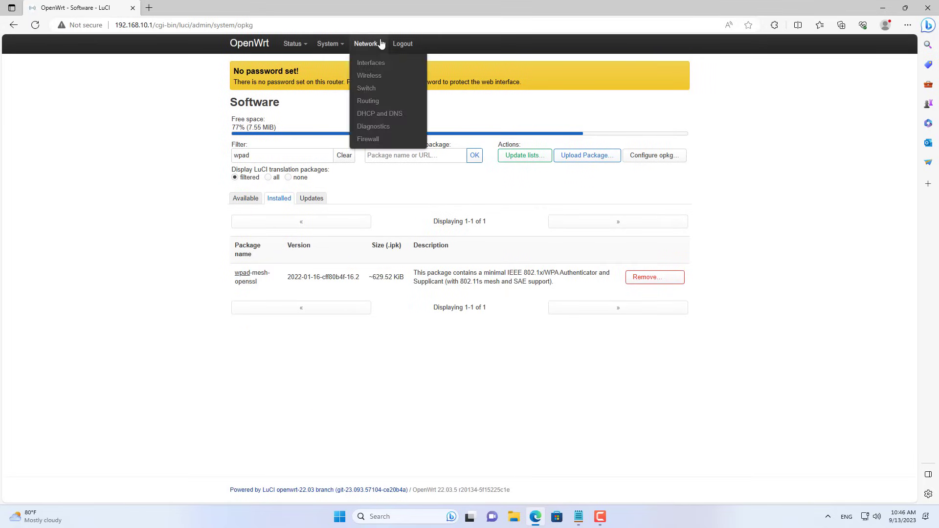
click(375, 80)
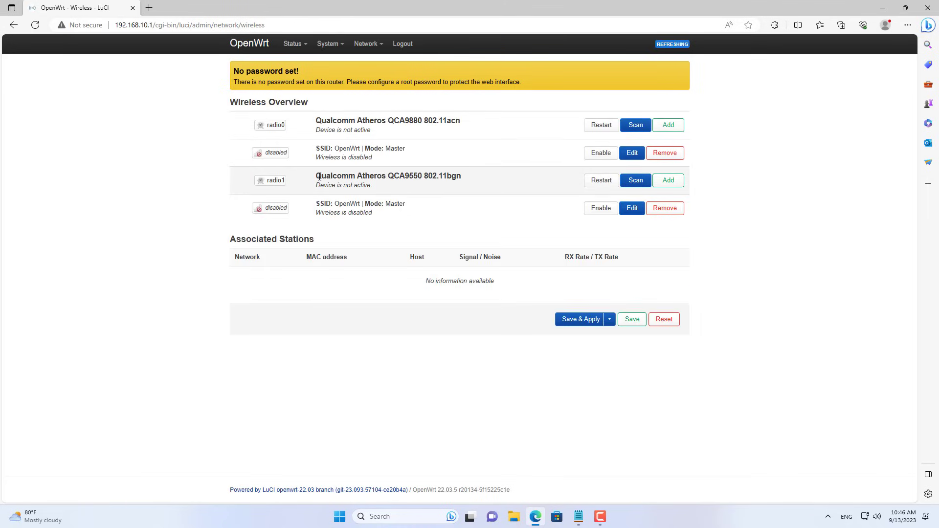
drag(318, 176, 461, 177)
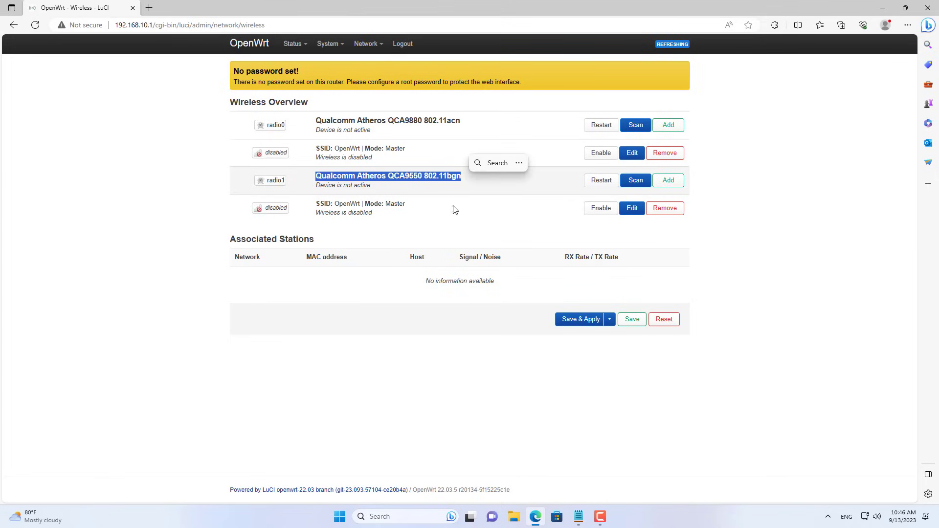
click(579, 516)
drag(388, 156, 319, 114)
click(764, 78)
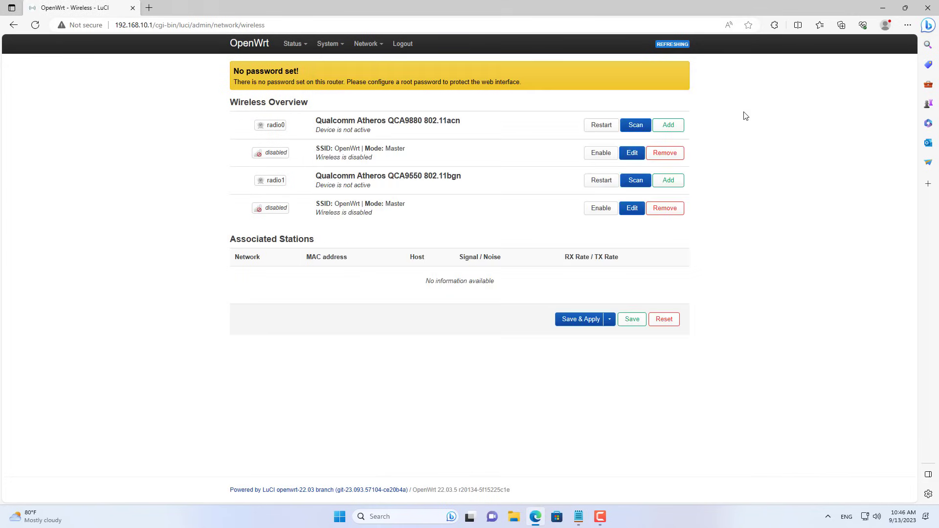
click(633, 209)
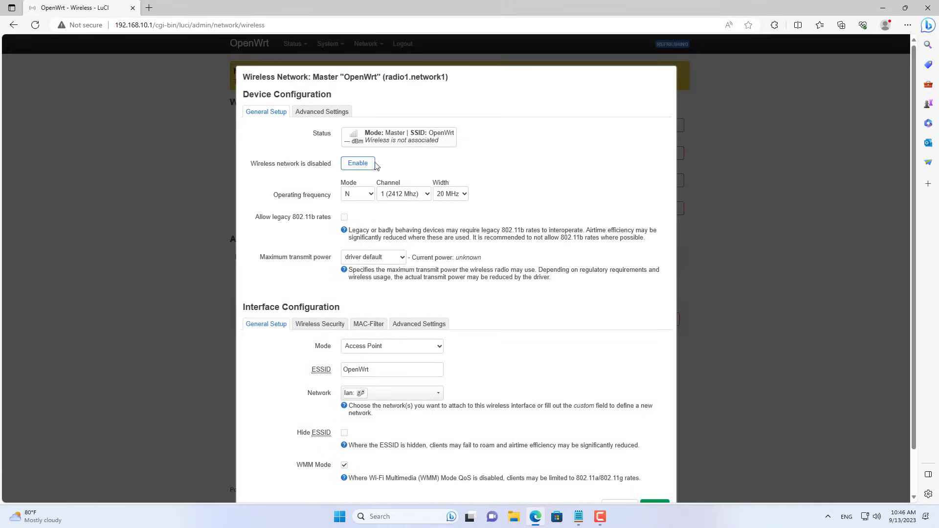
click(359, 165)
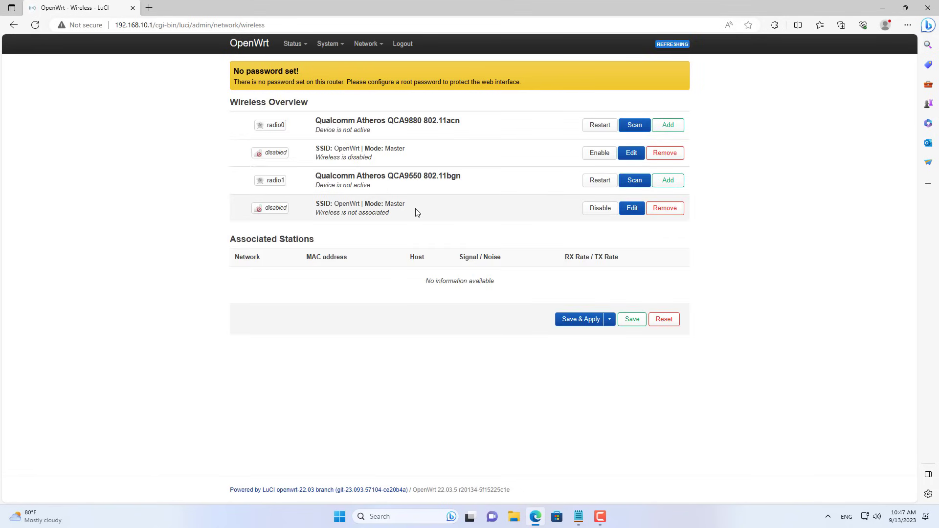
Step: Keep radio1's device settings at mode N, channel 1 (2412 MHz), 20 MHz width
click(634, 209)
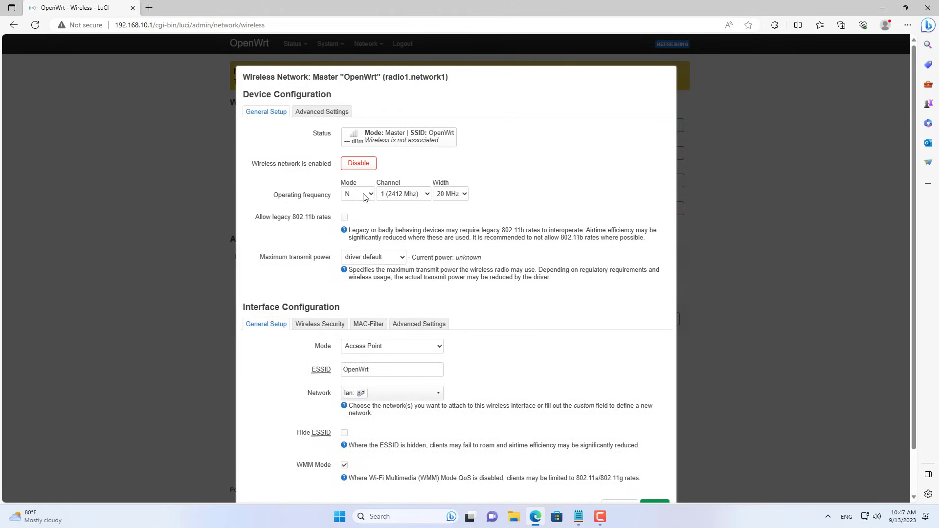
click(364, 196)
click(364, 214)
click(415, 196)
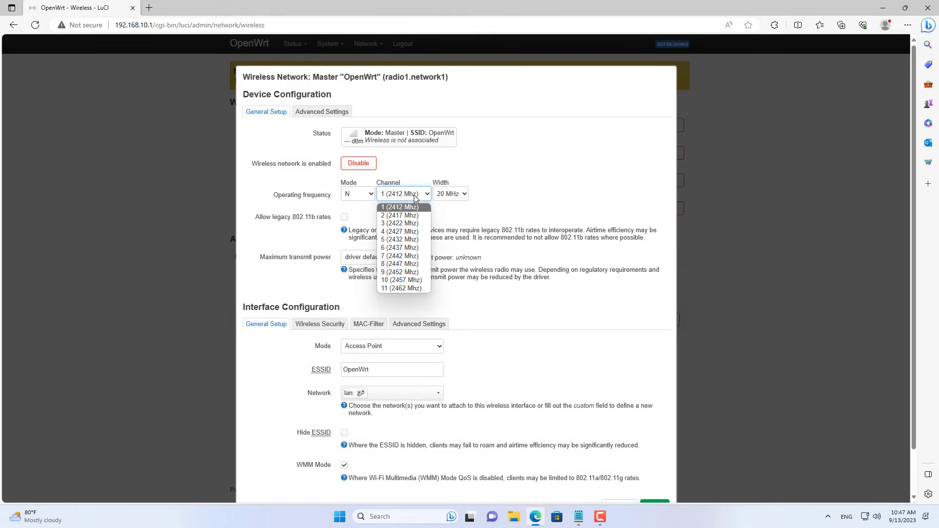
click(411, 207)
click(450, 195)
click(450, 211)
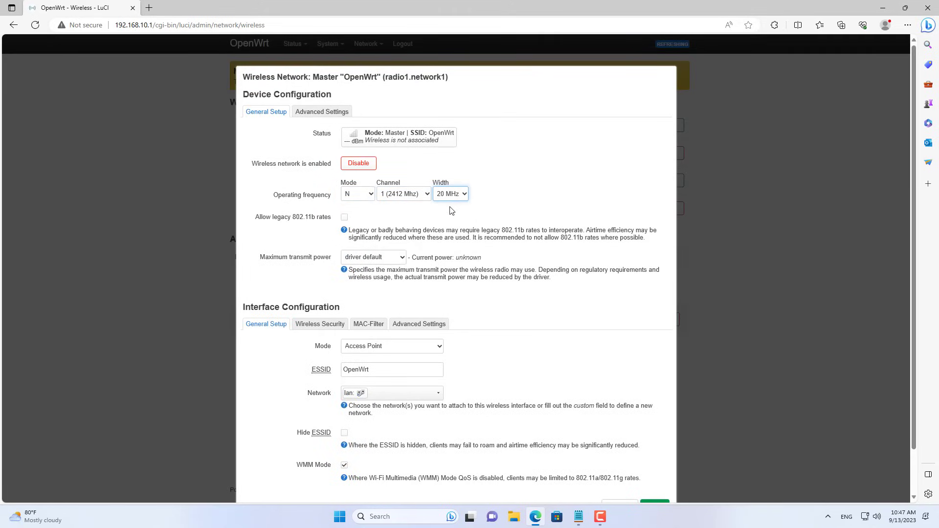
scroll(489, 216, down, 1)
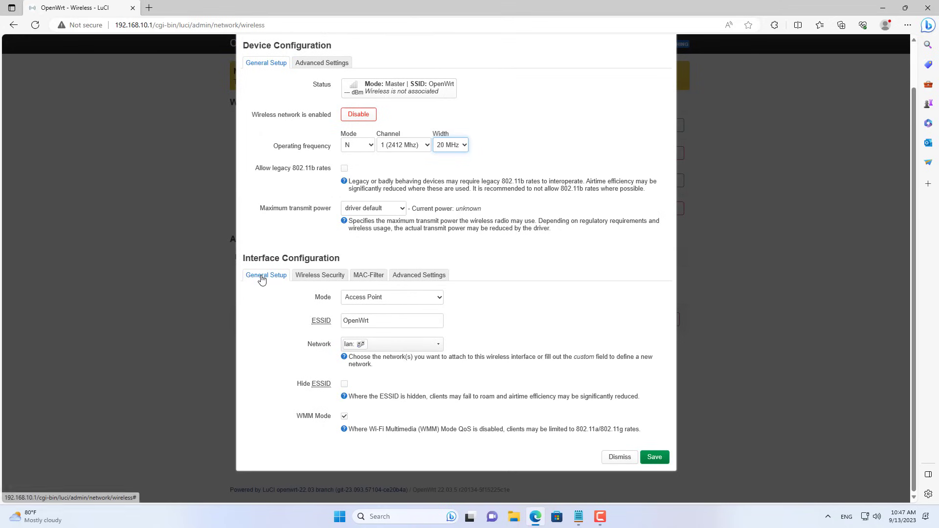
Step: Set radio1's interface mode to 802.11s with Mesh Id my-mesh and save
click(400, 298)
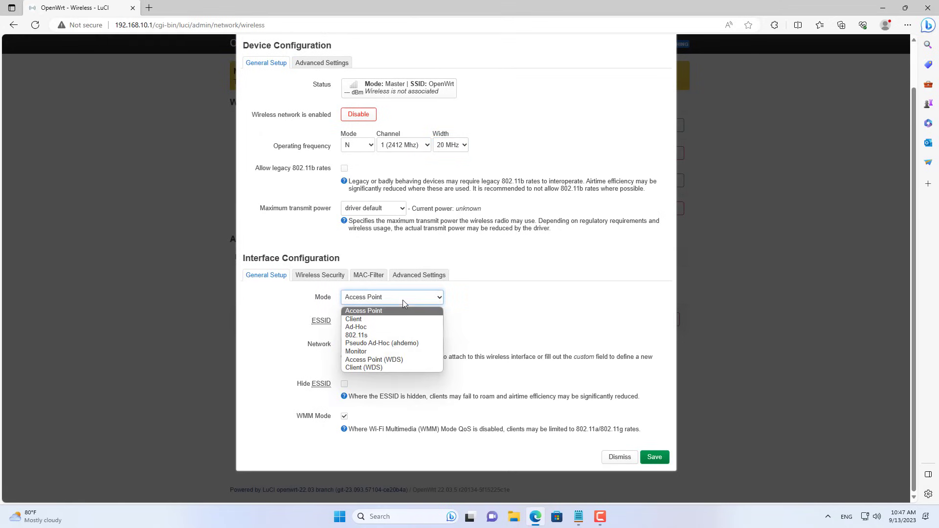
click(375, 335)
click(395, 370)
key(alt+Tab)
click(368, 147)
shift+click(401, 148)
key(ctrl+c)
key(alt+Tab)
key(ctrl+v)
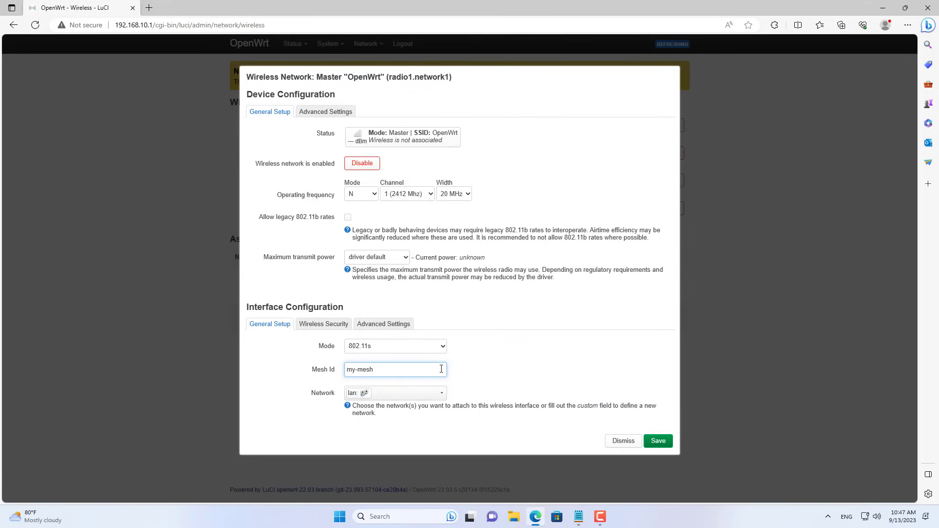
click(659, 443)
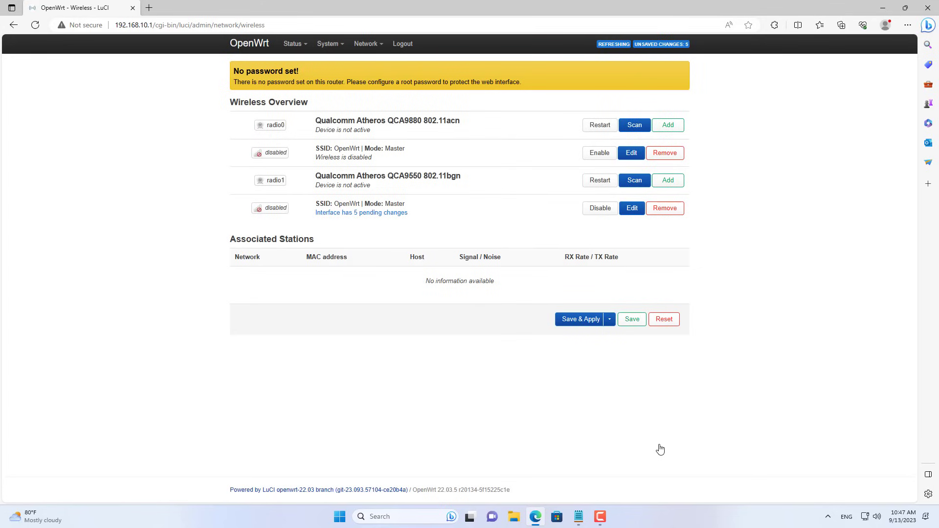
Step: Enable the radio0 wireless network and reopen its settings, keeping the wireless mode at AC
click(632, 154)
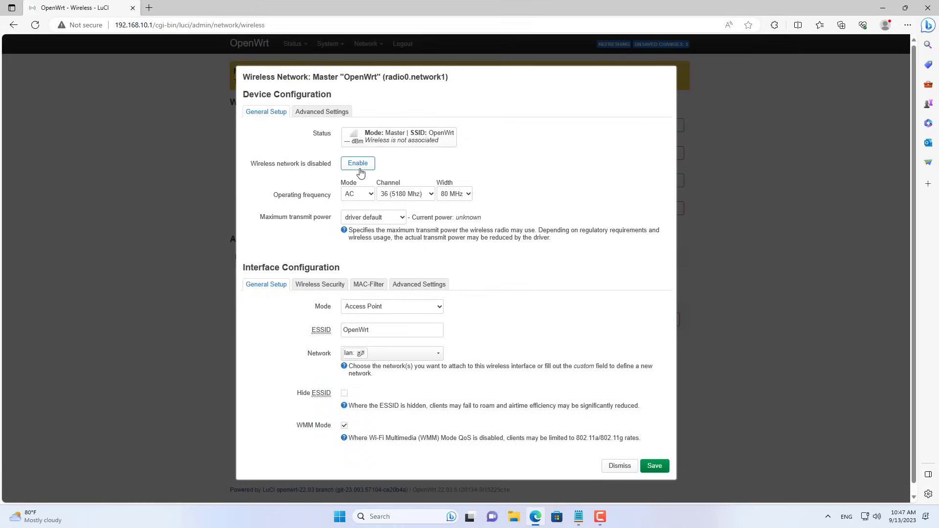
click(358, 163)
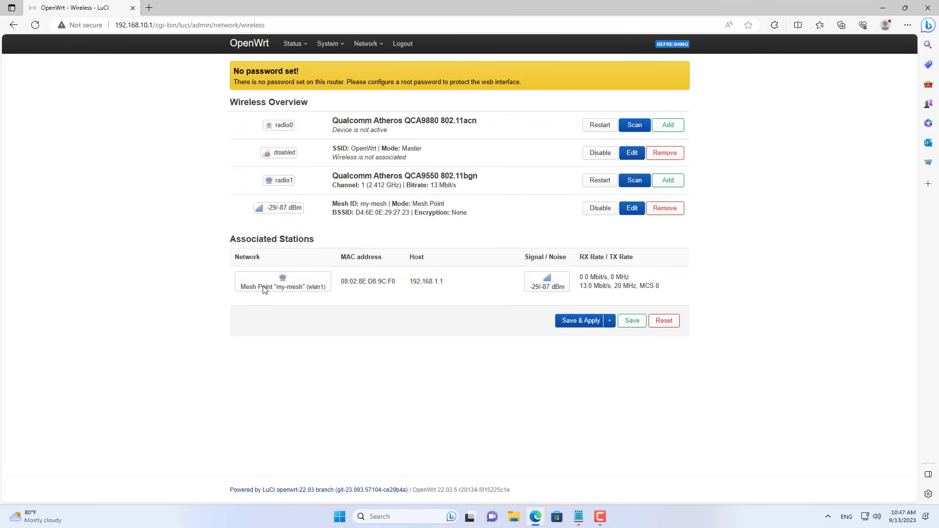
click(632, 153)
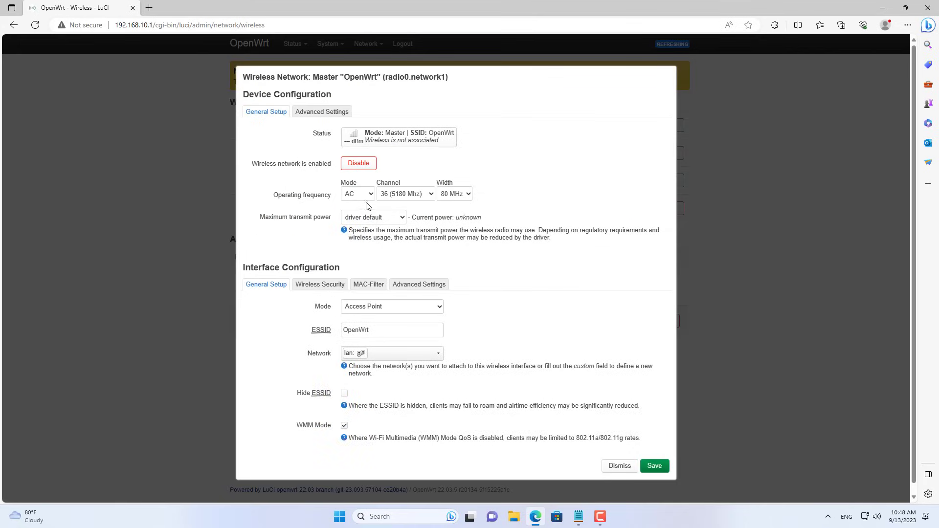
click(362, 196)
click(361, 199)
Step: Change radio0's ESSID from OpenWrt to NETVN, save, and apply the changes
drag(390, 331, 333, 334)
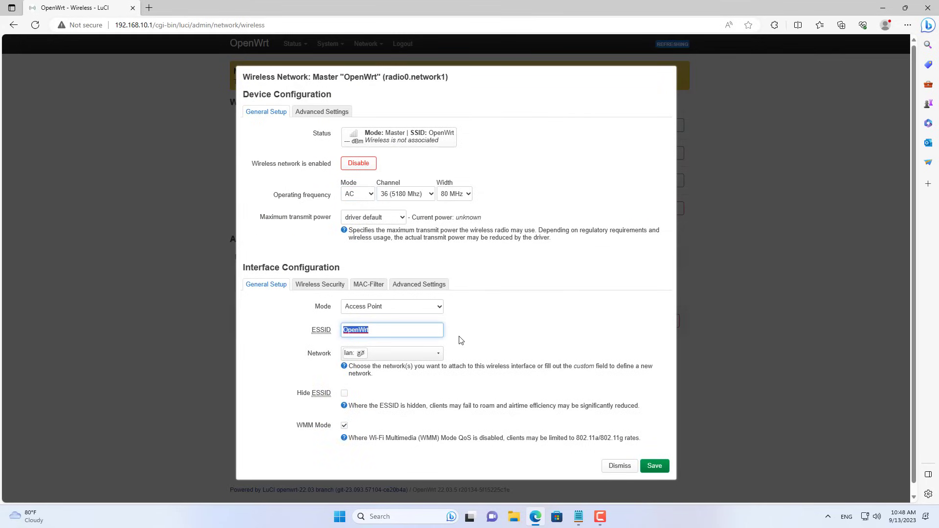
text(NETVN)
click(485, 340)
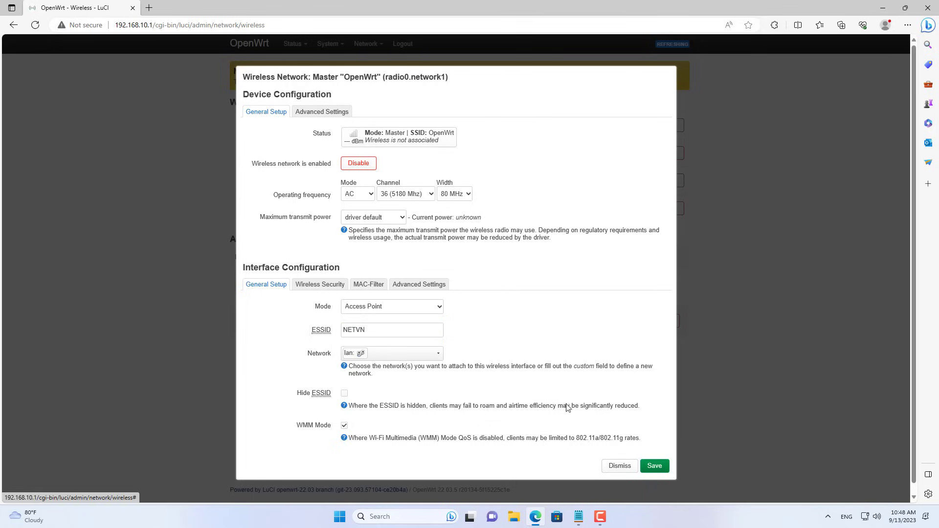
click(655, 466)
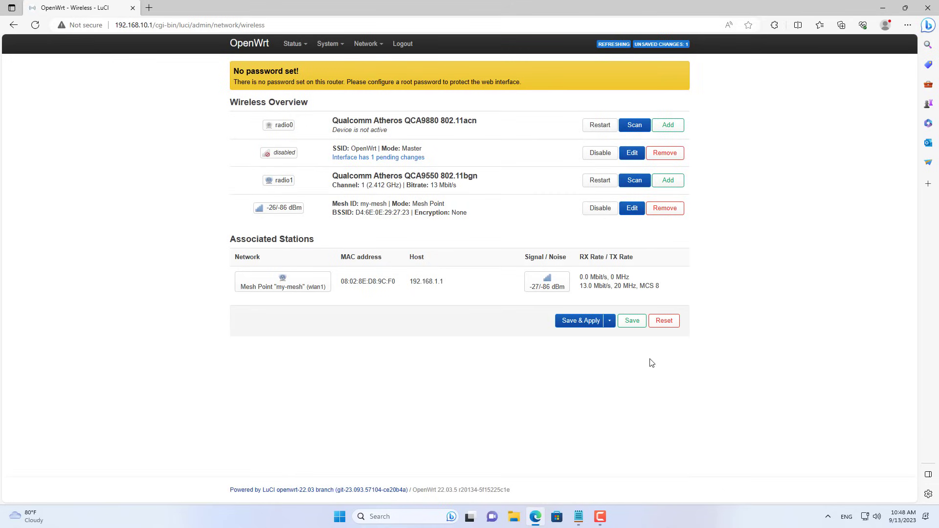
click(585, 321)
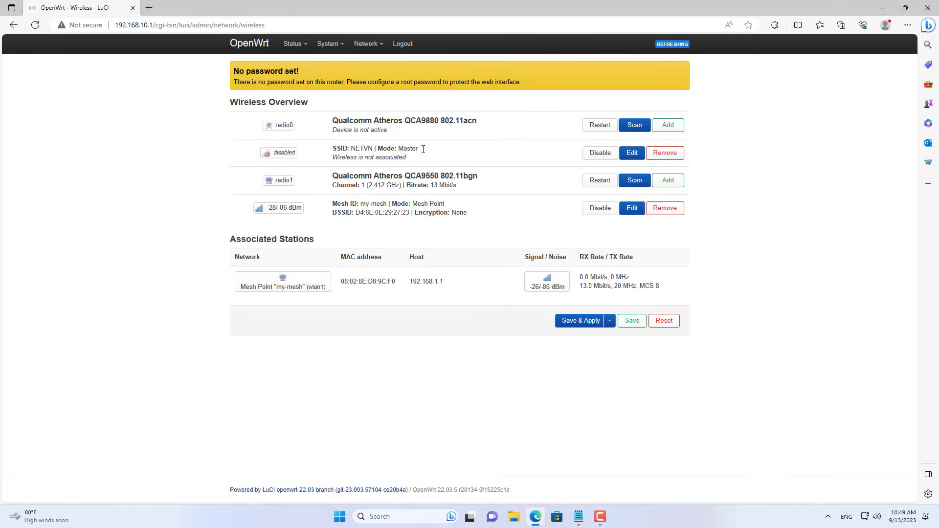
Step: Set the lan interface's DHCP Server to ignore the interface, then save and apply
mouse_move(367, 45)
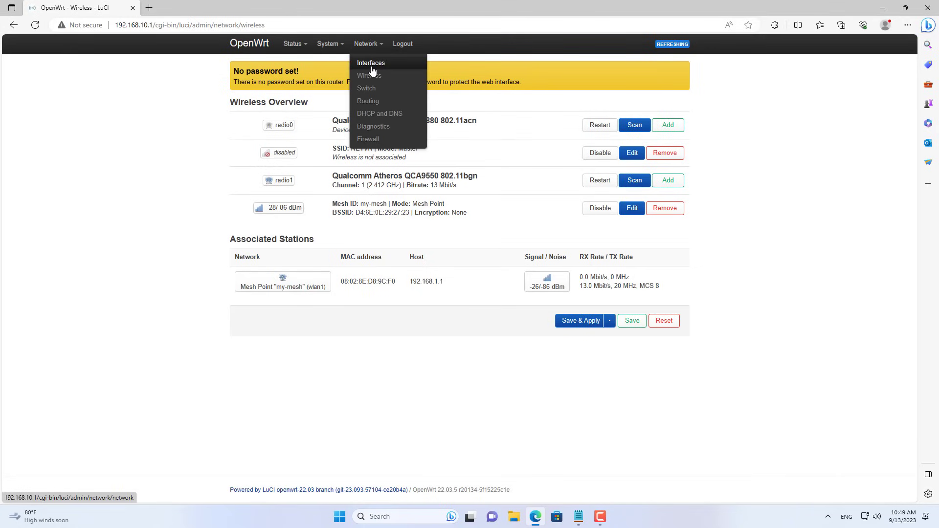
click(372, 70)
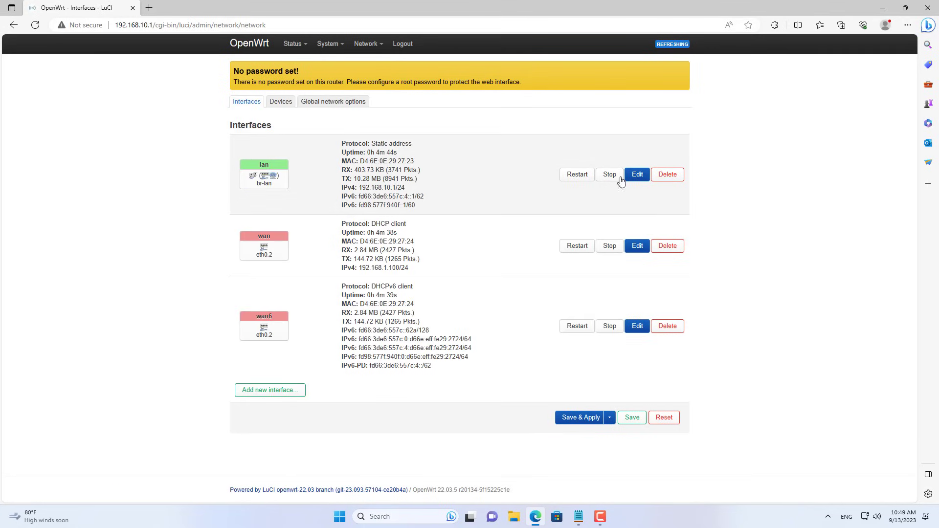
click(637, 175)
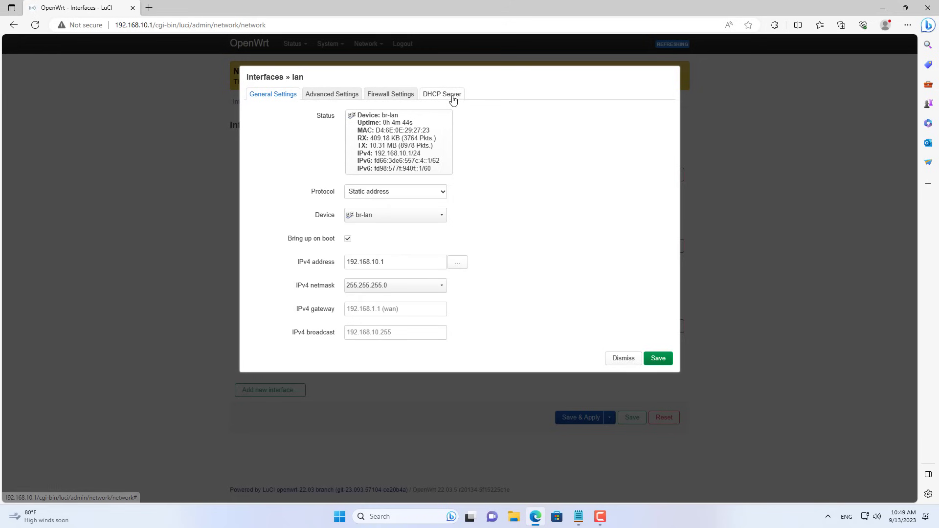
click(452, 95)
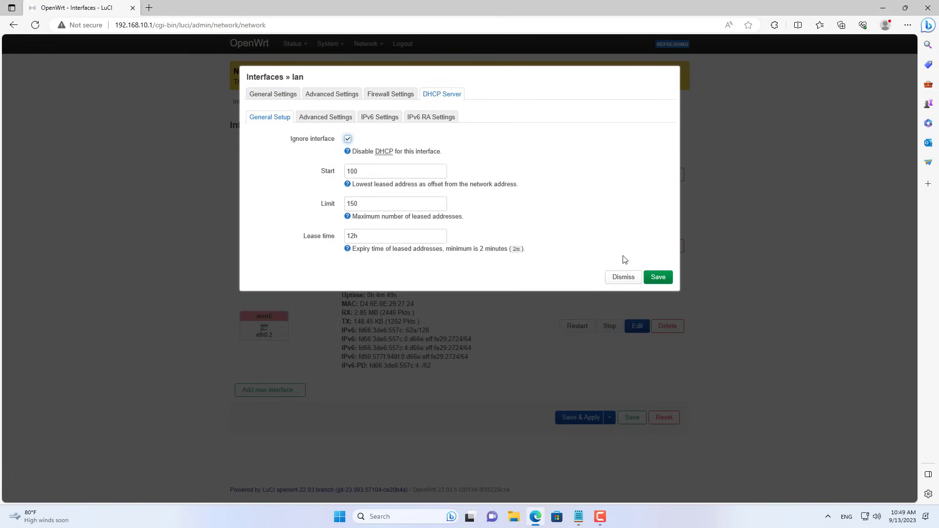
click(658, 276)
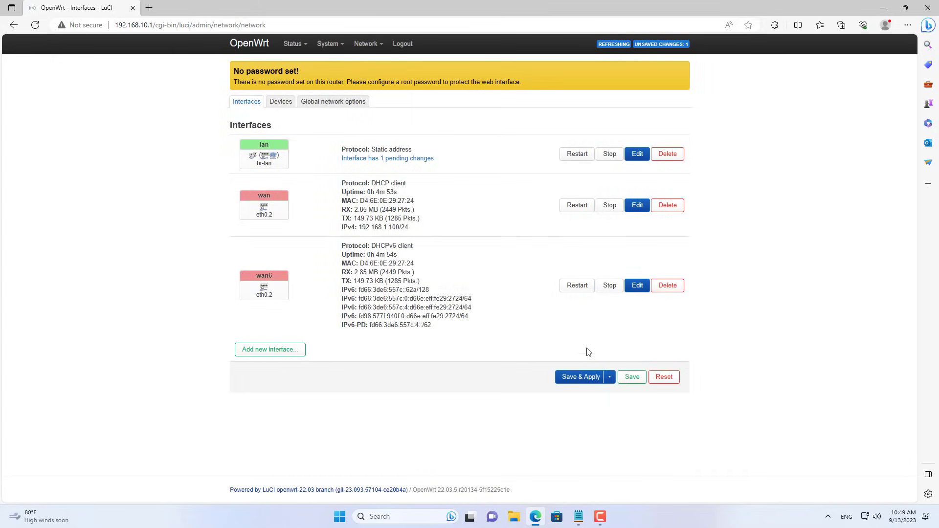
click(581, 378)
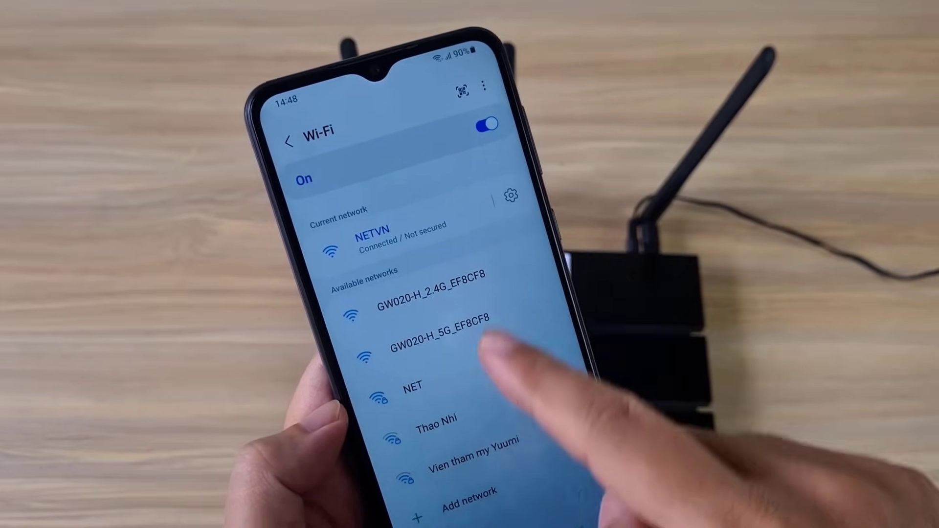
Step: On the phone, open YouTube and load the netvn channel from the recent search suggestions
drag(529, 526, 543, 147)
click(506, 516)
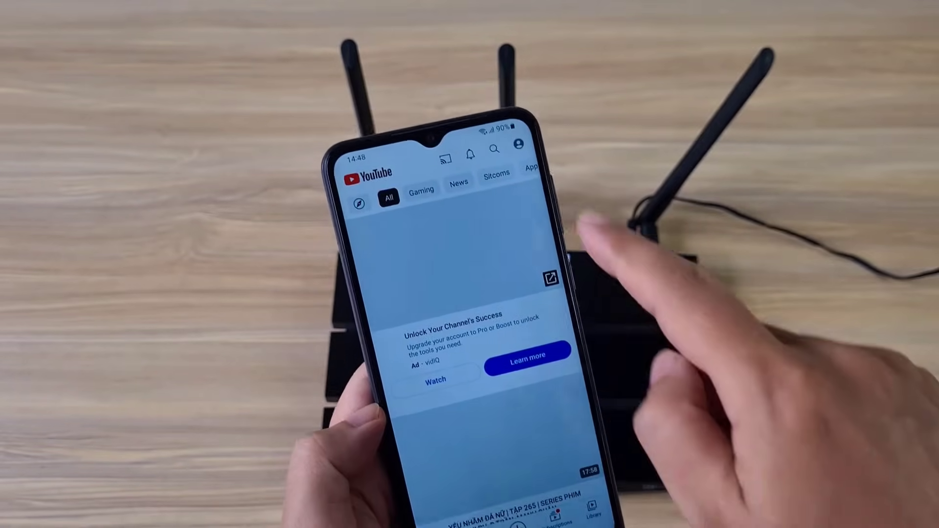
click(479, 114)
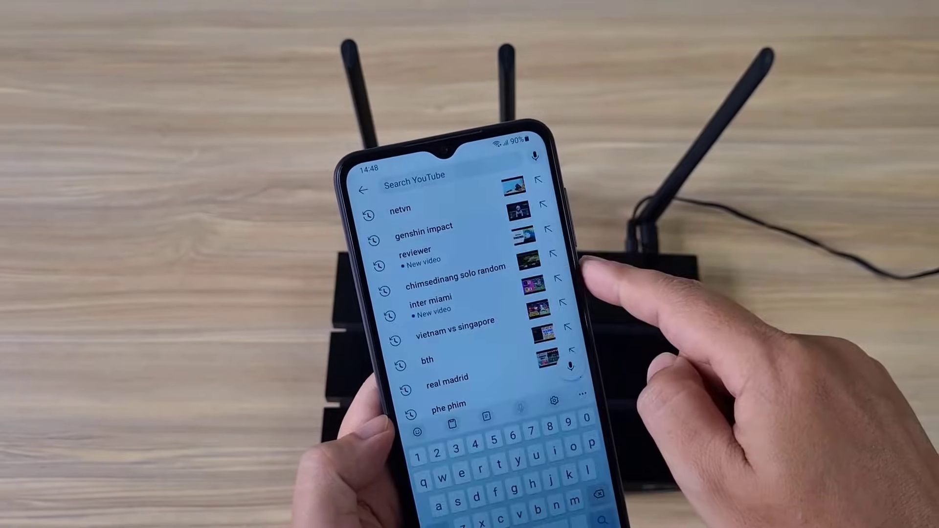
click(448, 215)
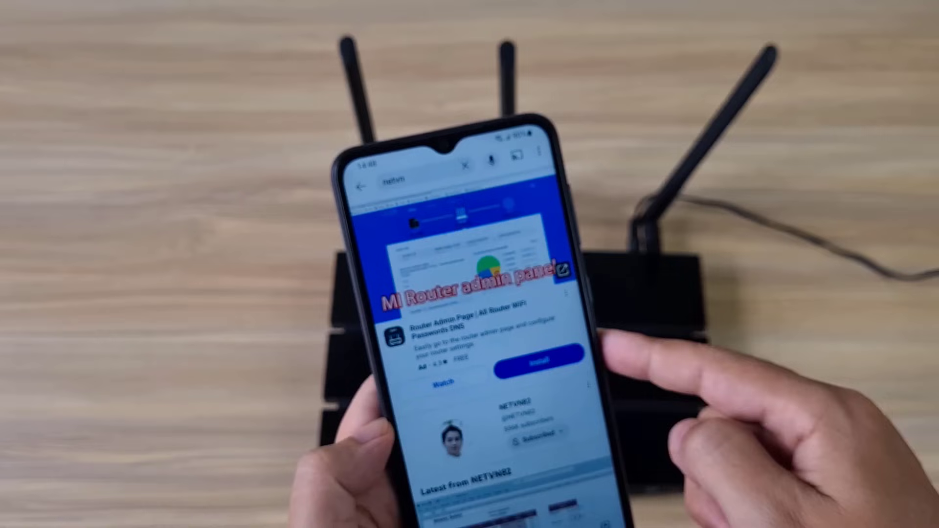
click(457, 430)
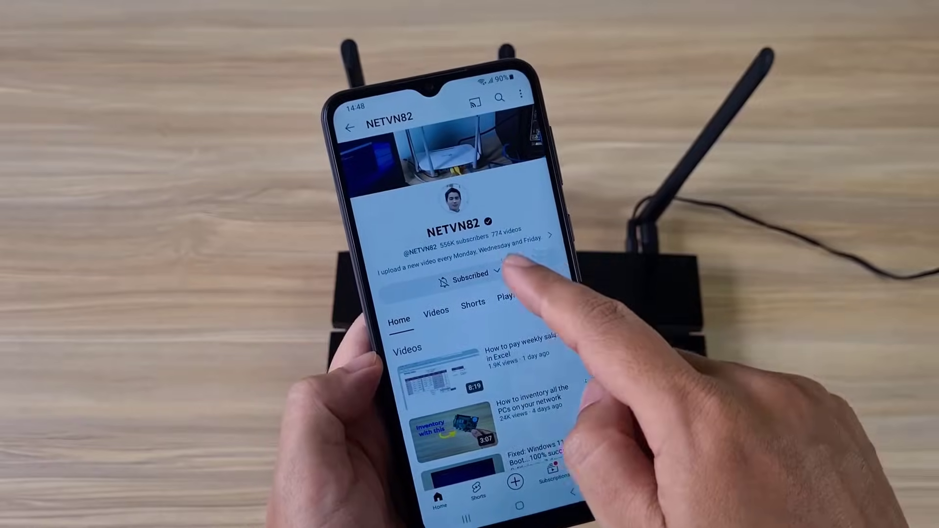
Step: Show the channel's video list, then enable the disabled OpenWrt network under Network > Wireless
click(426, 302)
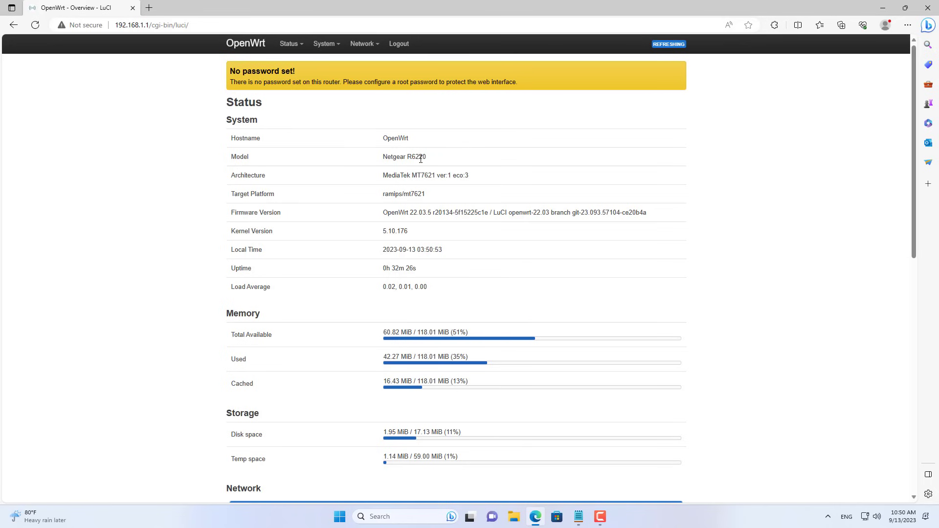
drag(385, 156, 430, 159)
click(365, 43)
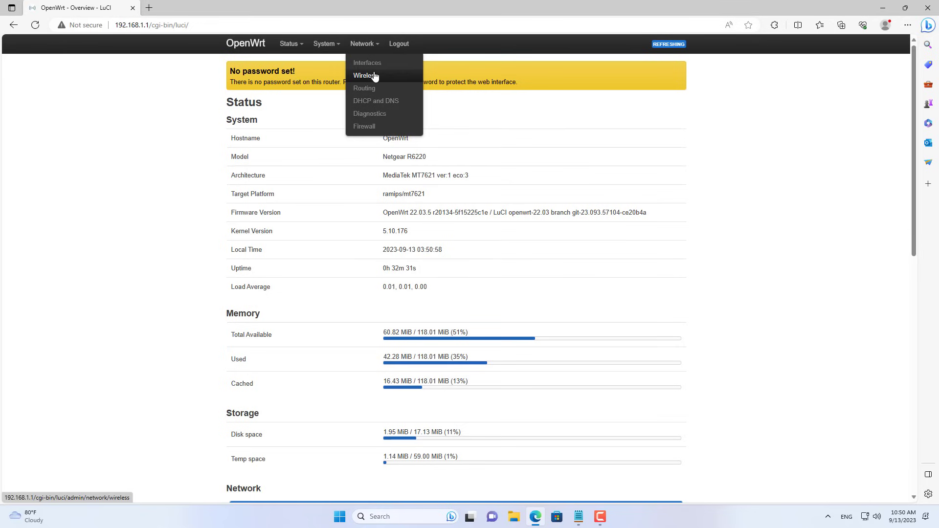
click(375, 76)
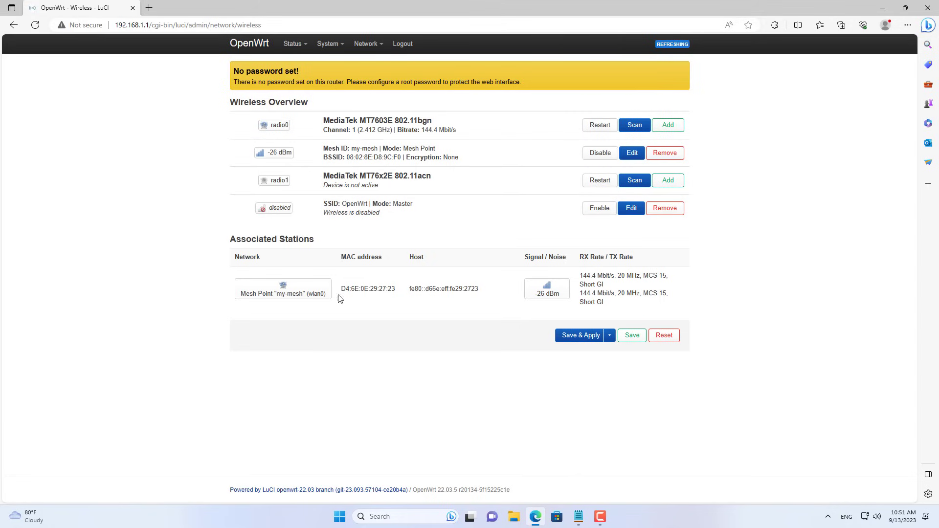
click(601, 209)
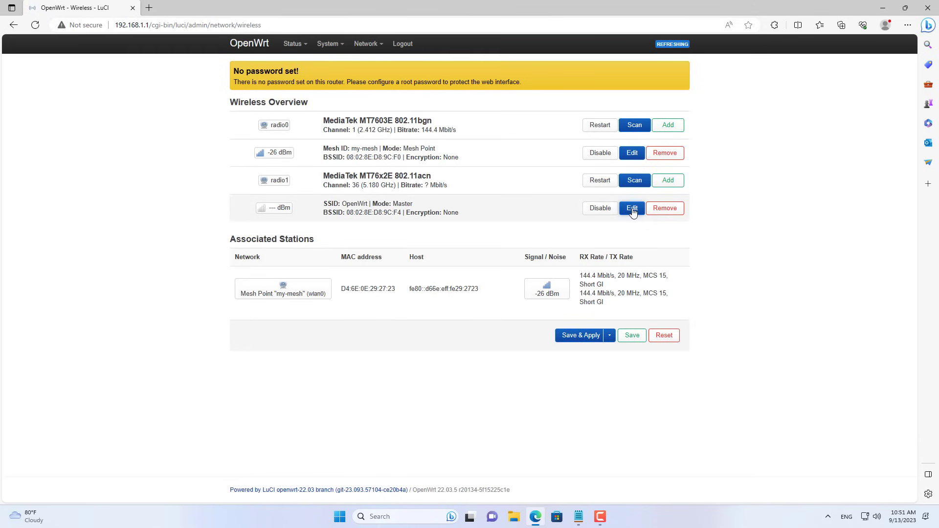
Step: Rename the OpenWrt 5 GHz access point's ESSID to NETVN, save, and apply
click(632, 209)
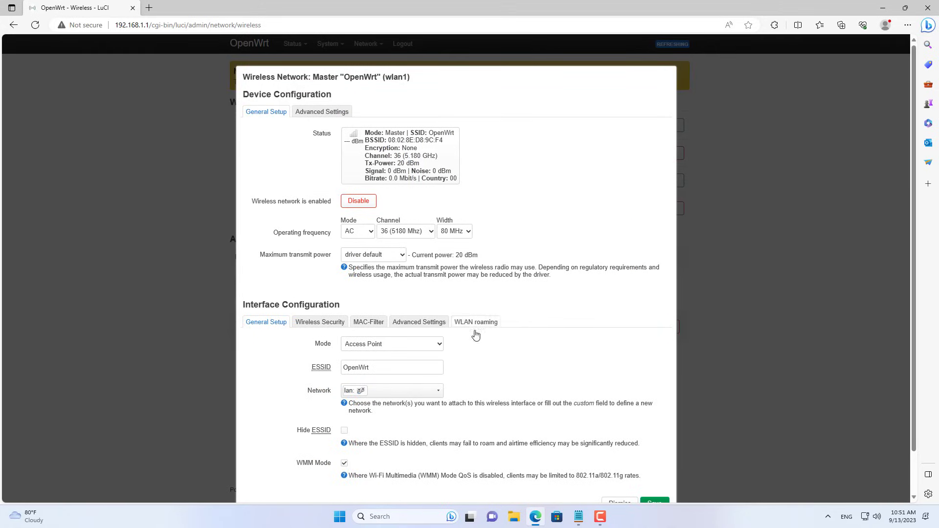
triple_click(412, 367)
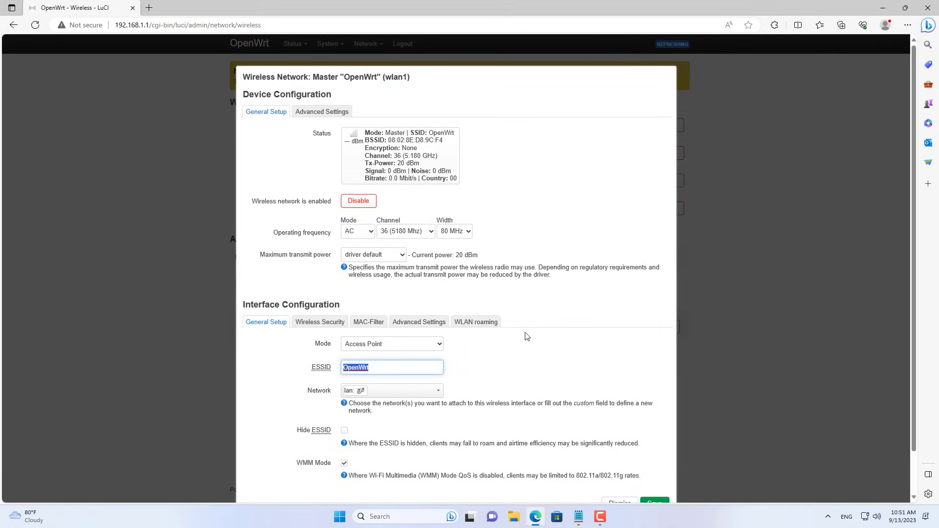
text(NETVN)
scroll(534, 369, down, 1)
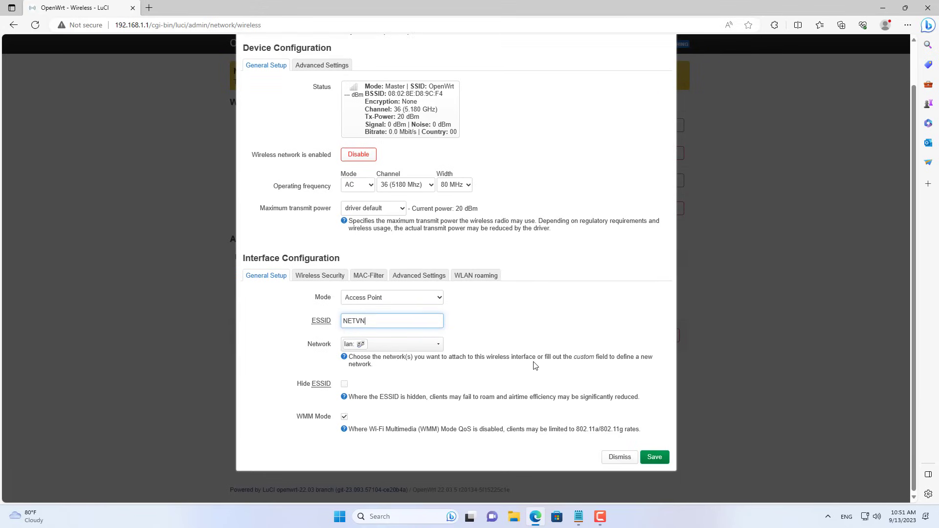
click(650, 456)
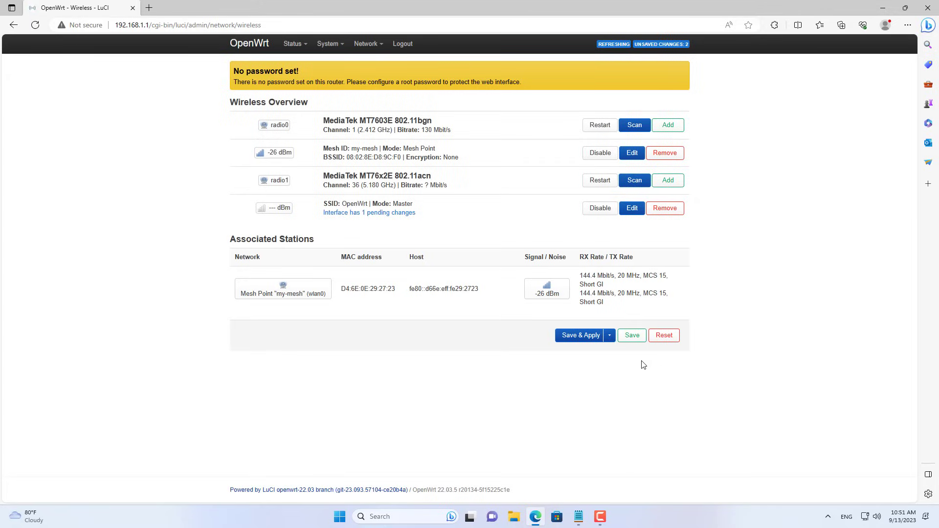
click(583, 341)
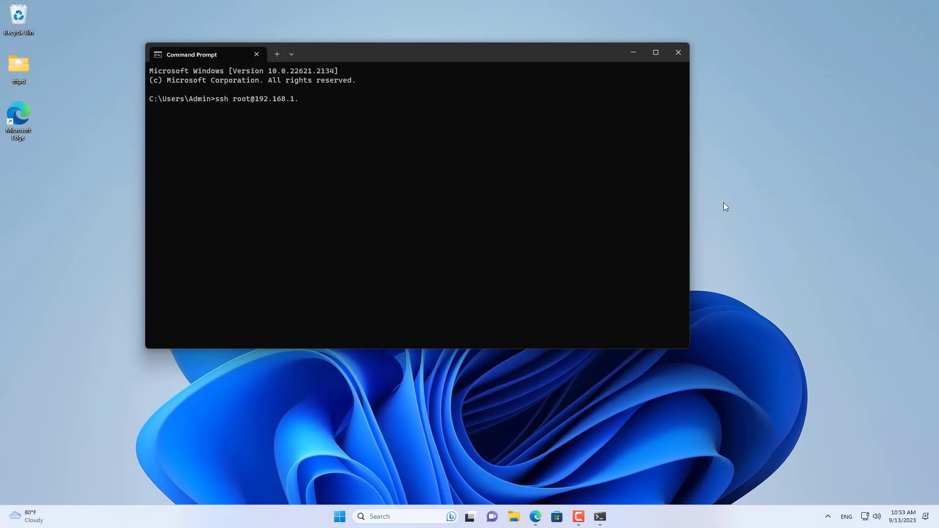
Step: Log in to 192.168.1.1 as root over SSH, accepting the host key, and run iw list
key(Return)
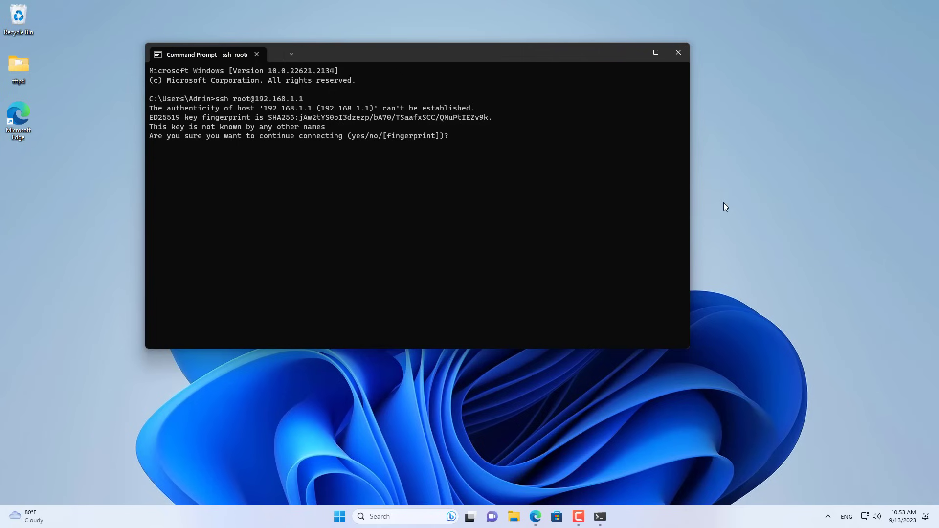
text(yes)
key(Return)
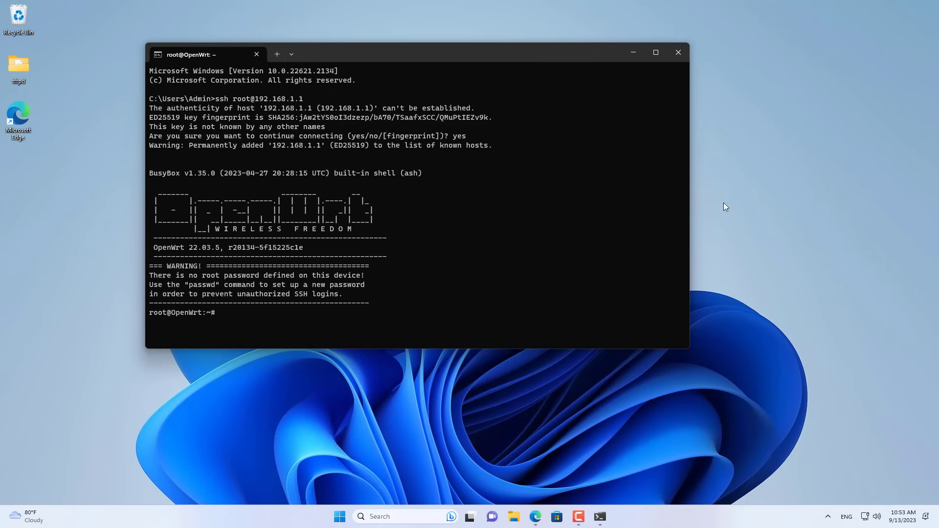
text(iw list)
key(Return)
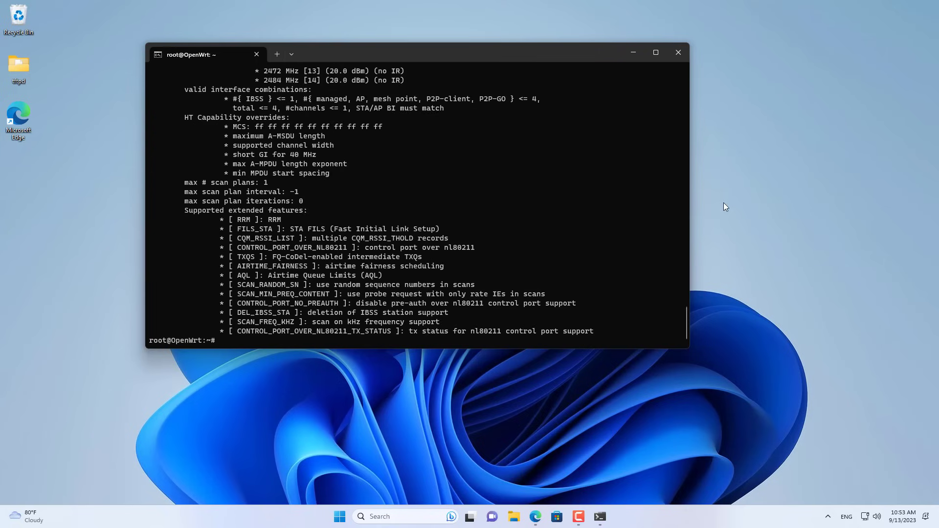
Step: Highlight mesh point under Supported interface modes in the iw list output
scroll(609, 225, up, 12)
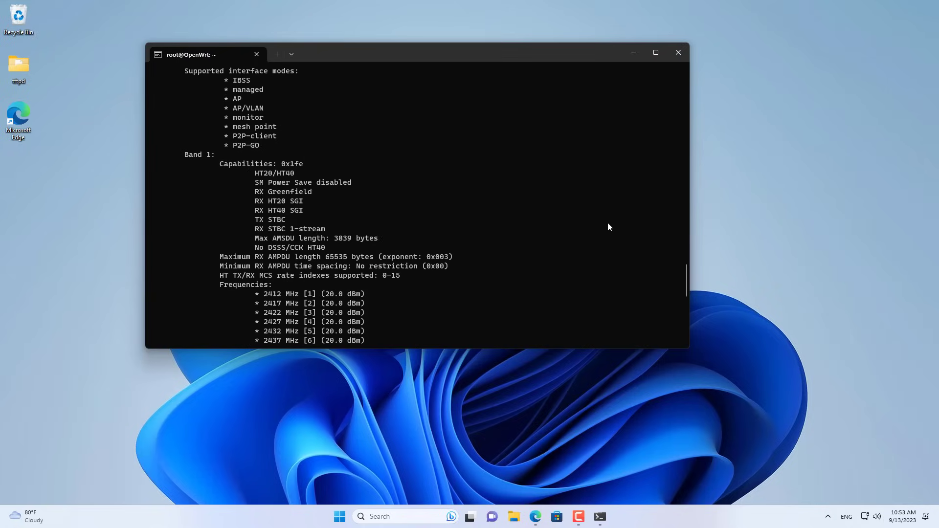
scroll(608, 225, up, 4)
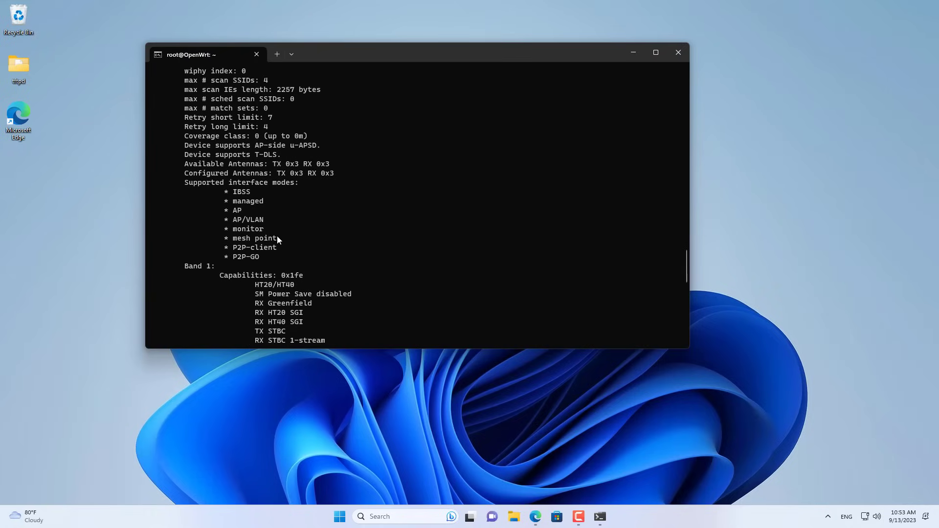
drag(277, 238, 164, 237)
drag(270, 236, 203, 239)
click(323, 241)
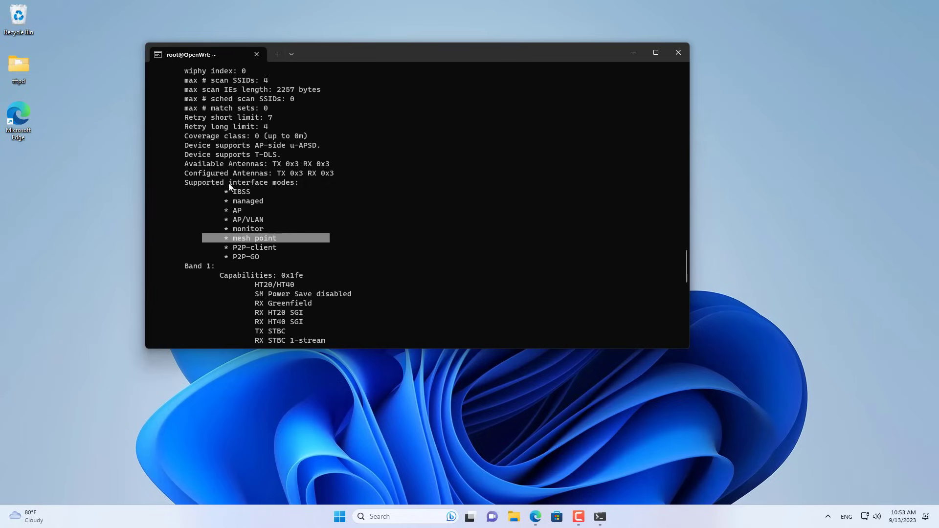
drag(183, 184, 309, 184)
drag(220, 237, 292, 239)
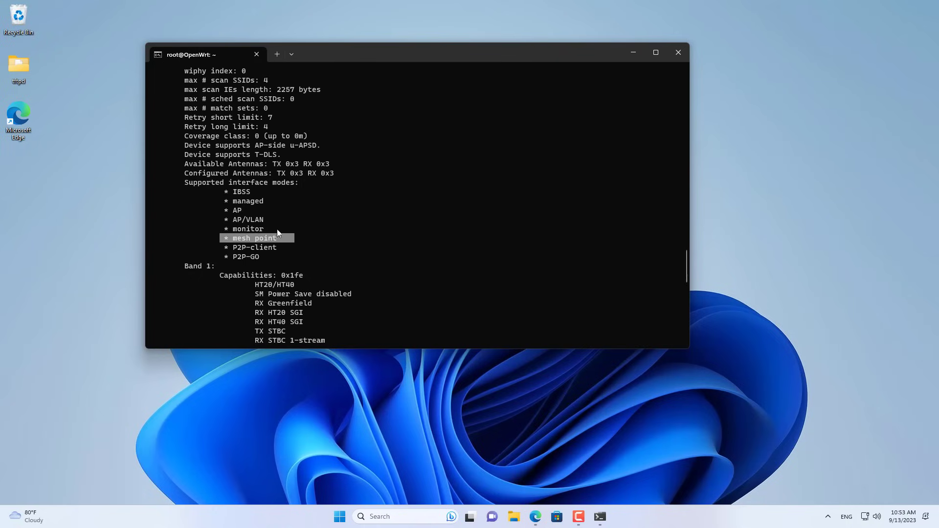
drag(184, 182, 299, 185)
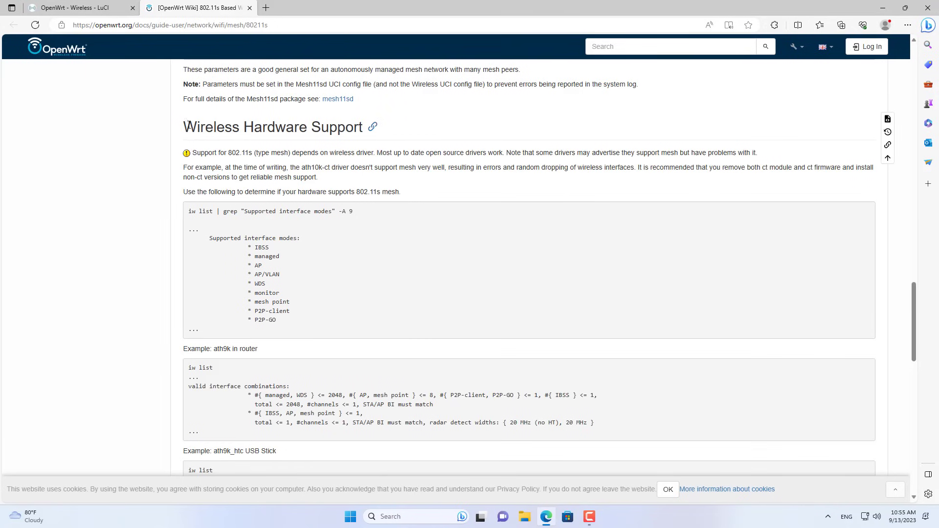
Step: Highlight the Wireless Hardware Support heading and the mesh point line in the wiki's example output
drag(184, 127, 363, 126)
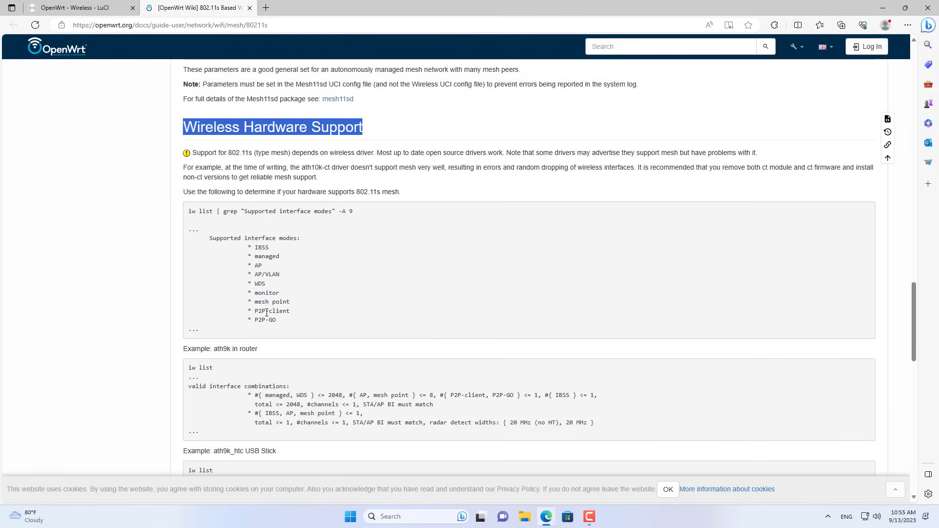
drag(248, 302, 297, 305)
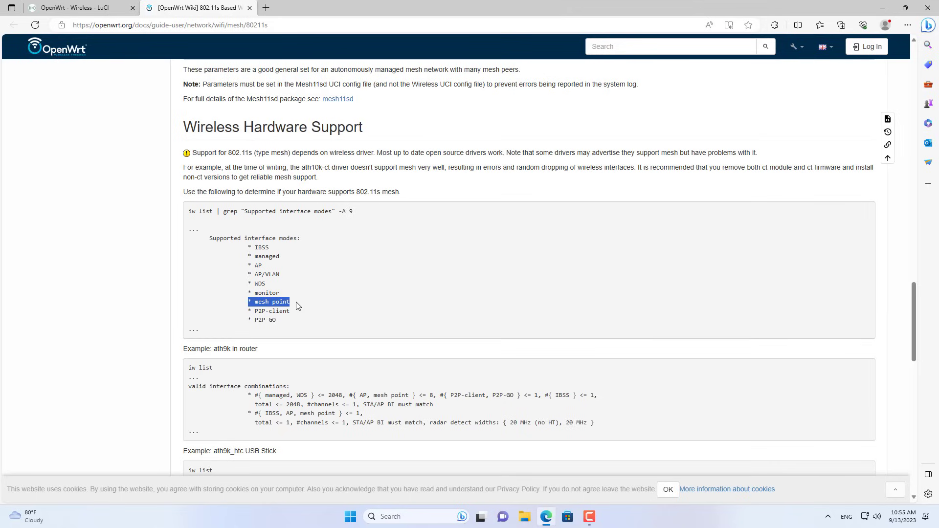